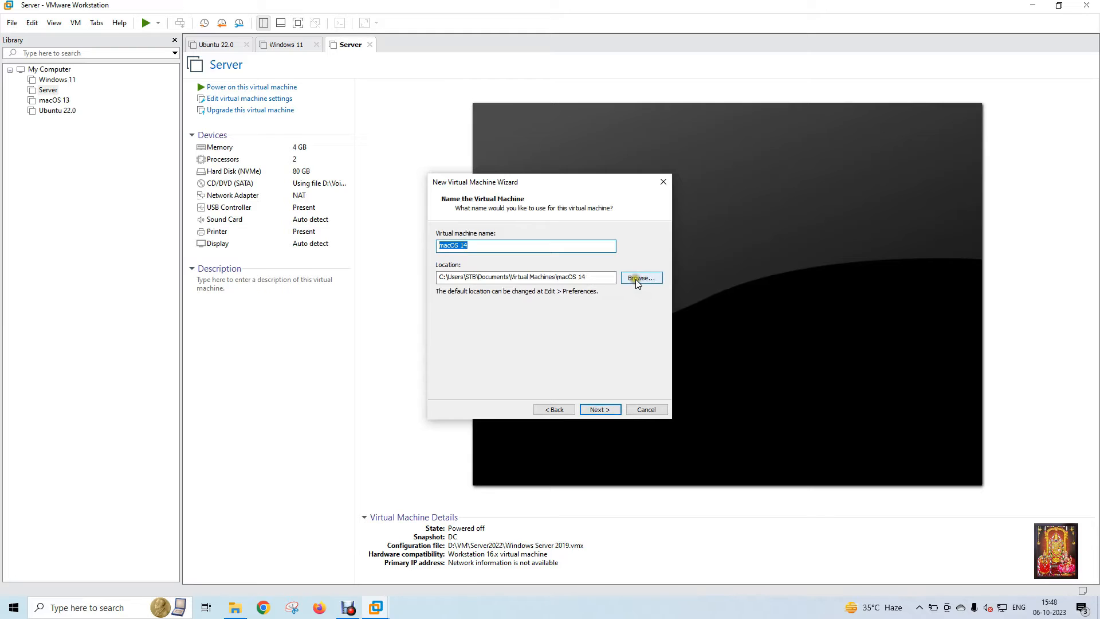
# Step: Browse for the virtual machine location and select the VM folder on New Volume (D:)
pyautogui.click(636, 279)
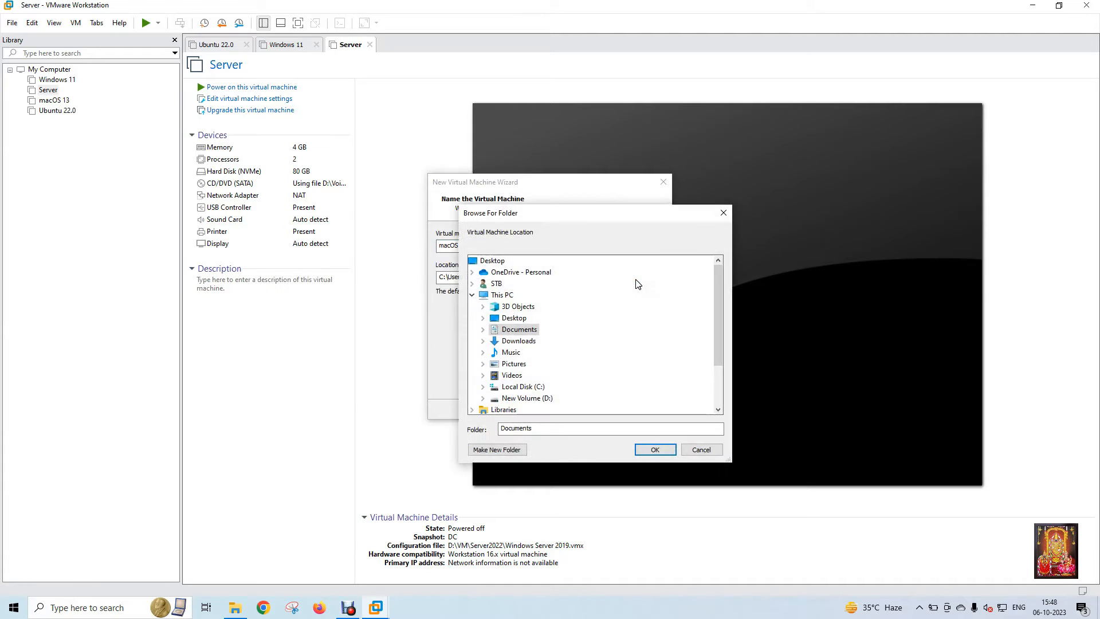
pyautogui.moveTo(719, 309); pyautogui.dragTo(716, 327)
pyautogui.scroll(-3, 621, 344)
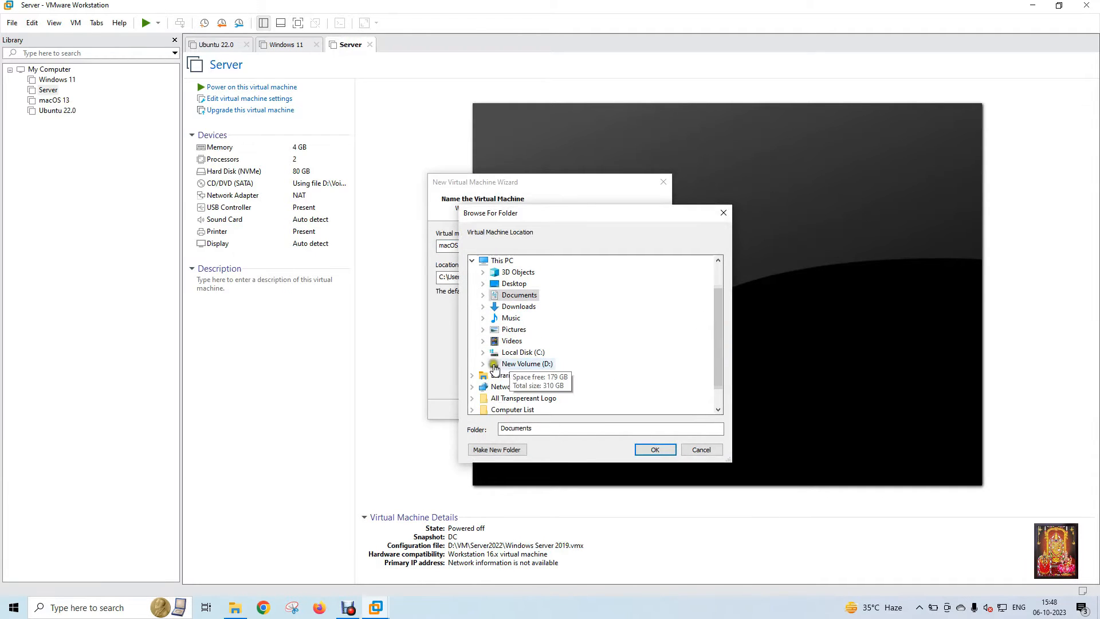
pyautogui.click(484, 364)
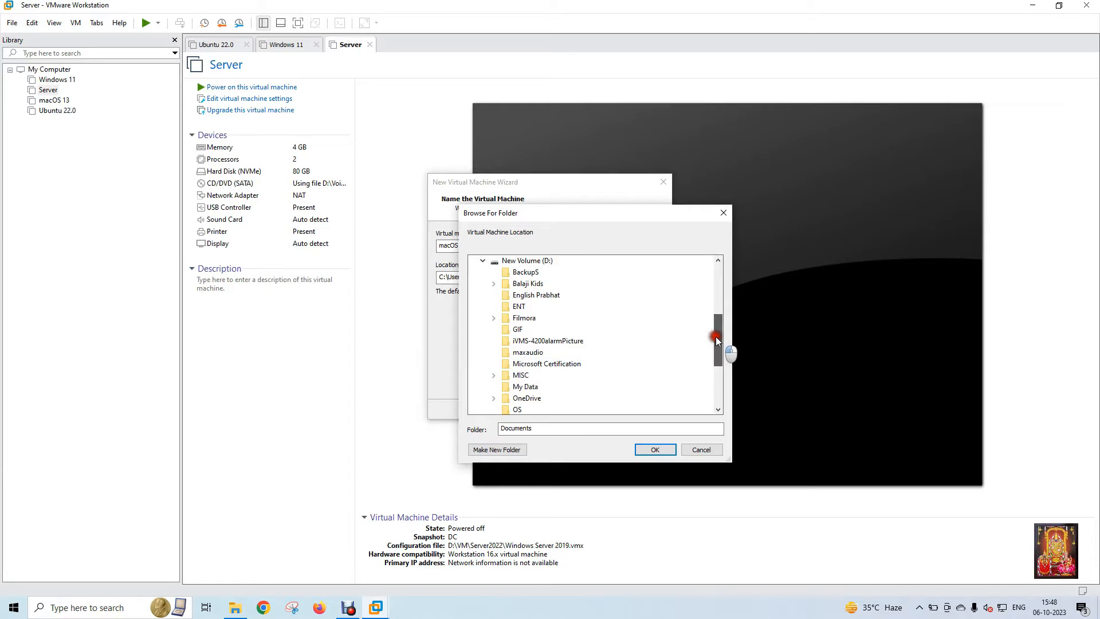
pyautogui.moveTo(716, 336); pyautogui.dragTo(710, 360)
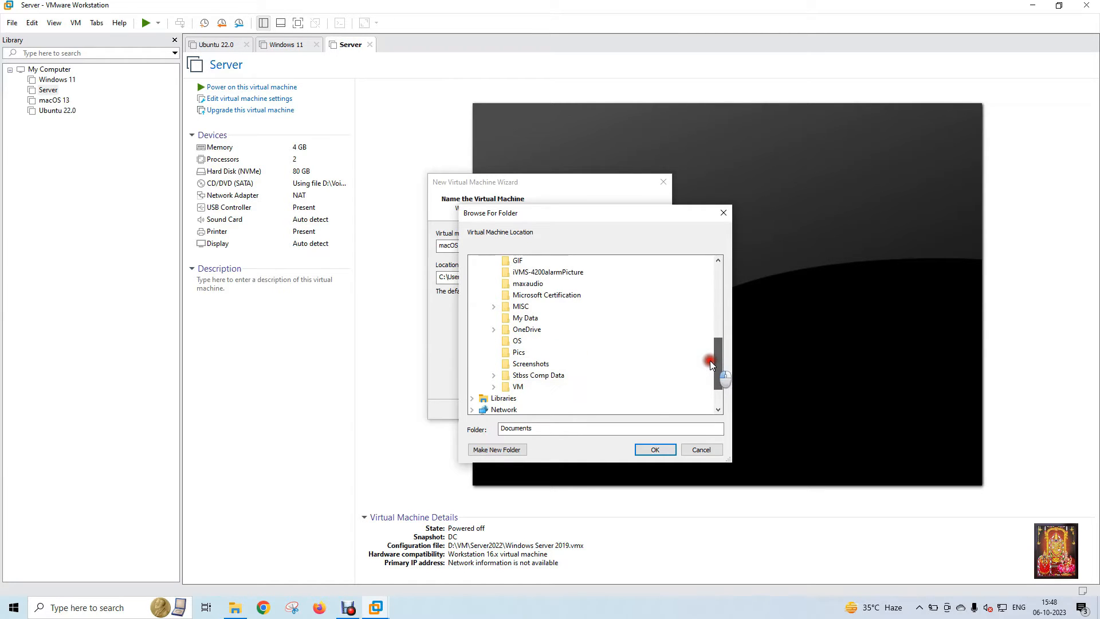
pyautogui.click(493, 386)
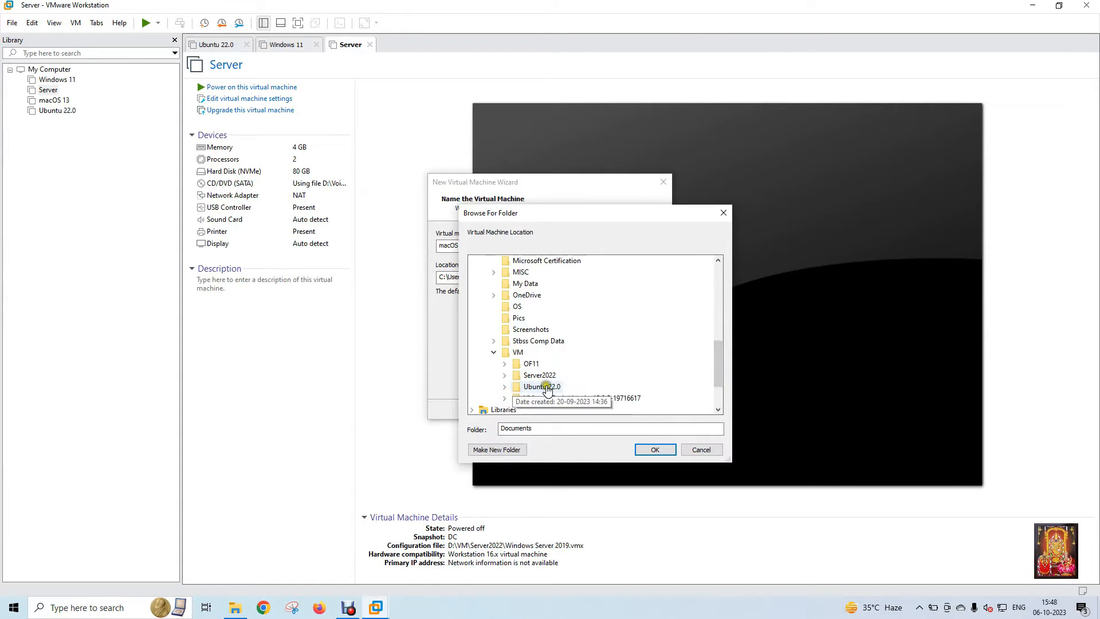
pyautogui.click(517, 352)
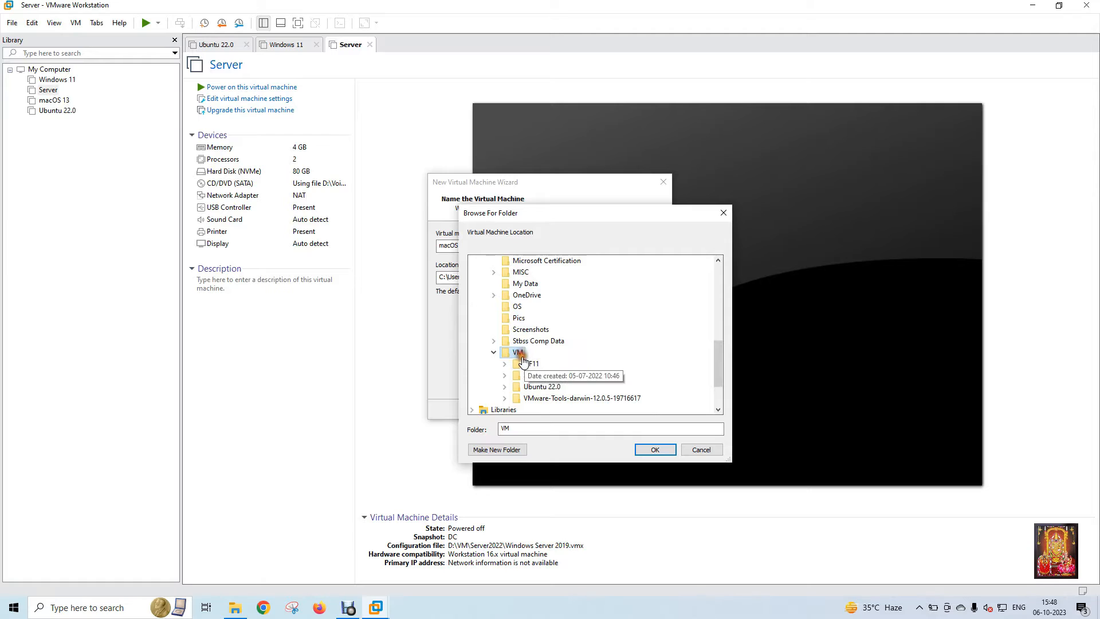
# Step: Create a folder named MacOS14Sonoma inside the VM folder and use it as the virtual machine location
pyautogui.click(496, 449)
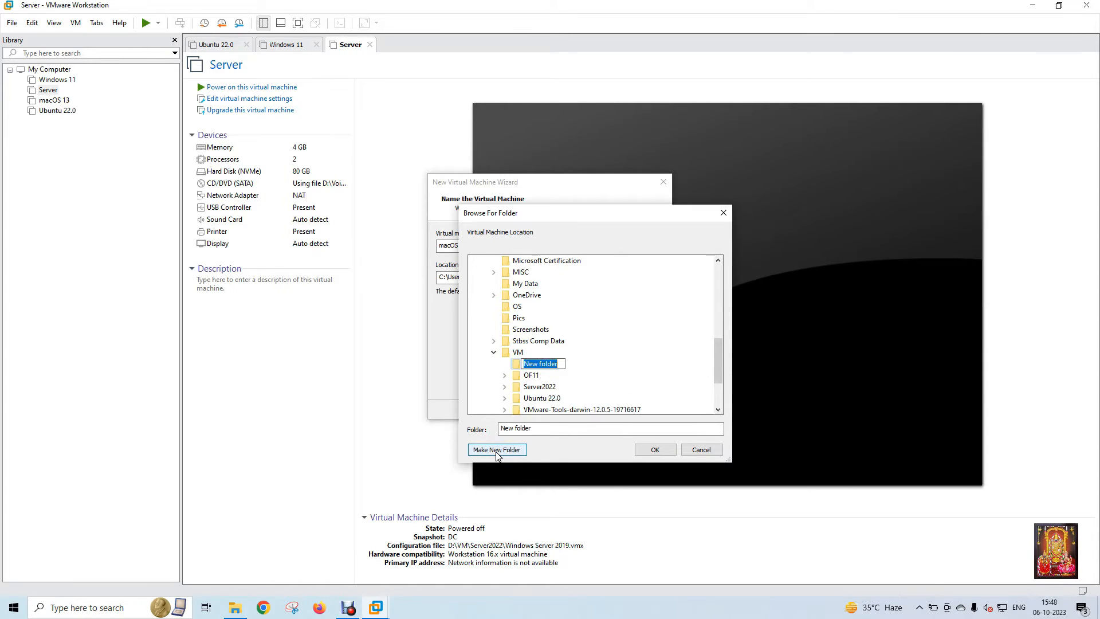
pyautogui.write('MacOS14Sonoma')
pyautogui.click(596, 370)
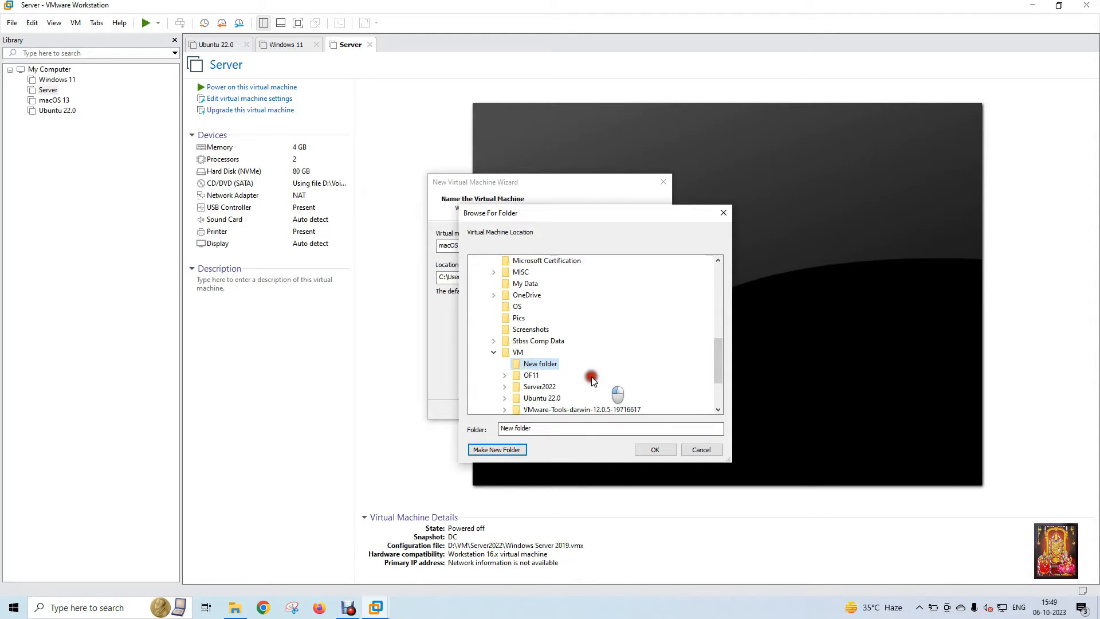
pyautogui.click(646, 449)
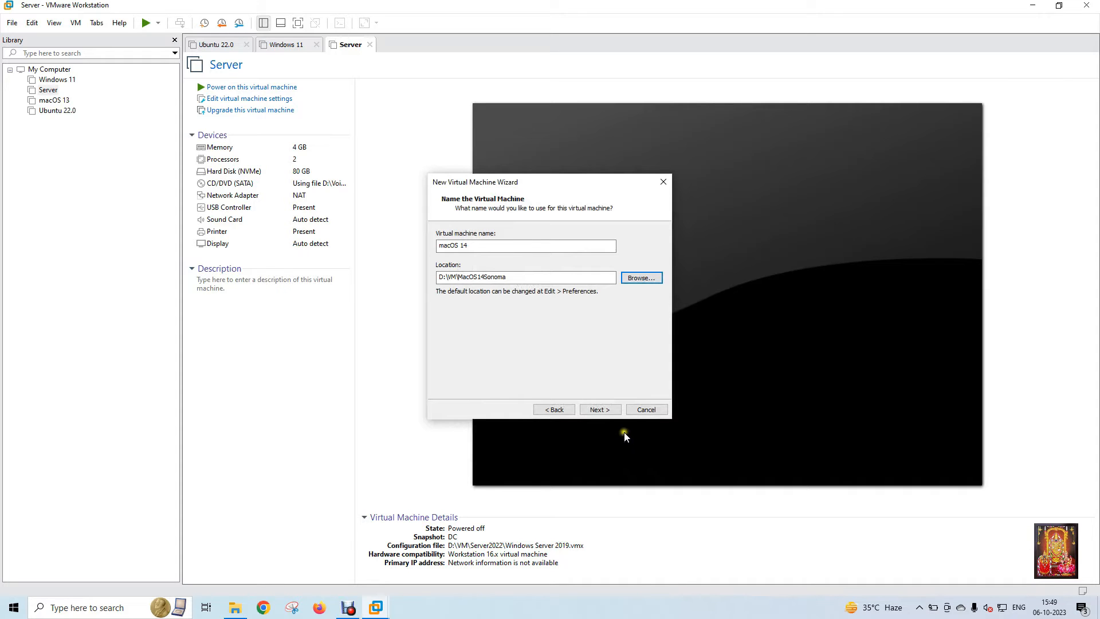
# Step: Accept the name macOS 14 and the 80 GB disk split into multiple files, and finish creating the virtual machine
pyautogui.click(607, 411)
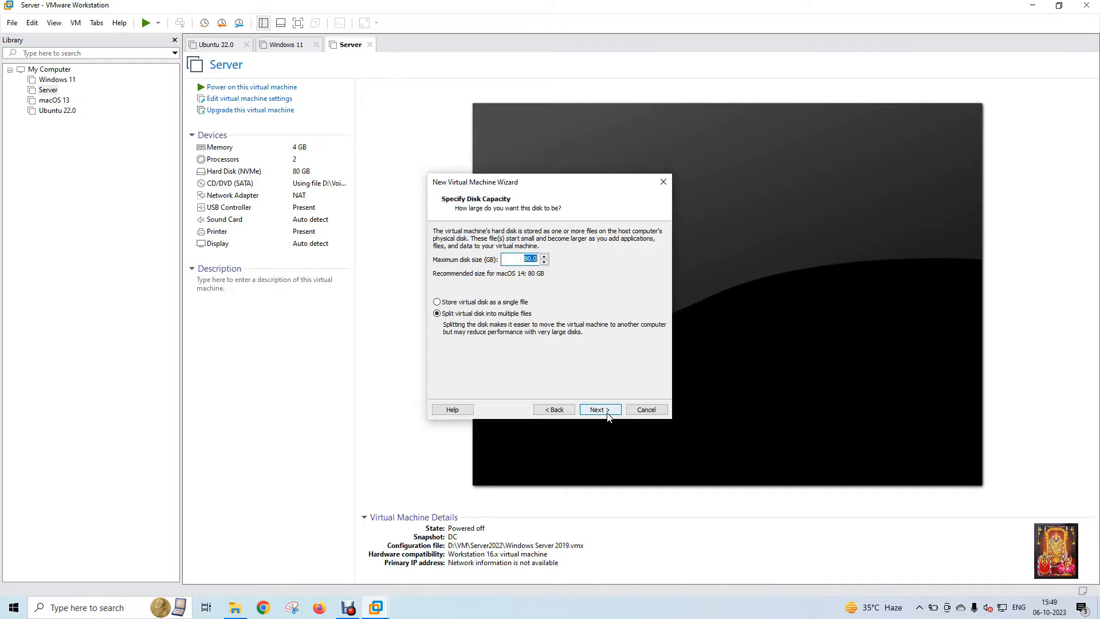
pyautogui.click(607, 412)
pyautogui.click(607, 411)
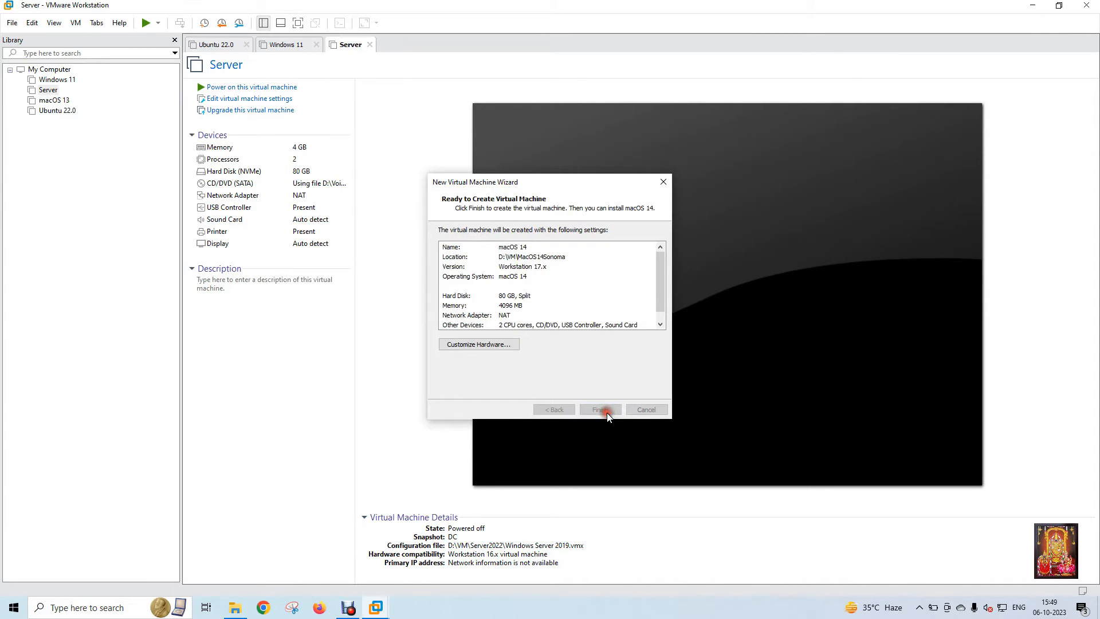
# Step: Set the macOS 14 machine's CD/DVD drive to use the ISO image D:\OS\Sonoma.iso
pyautogui.click(226, 173)
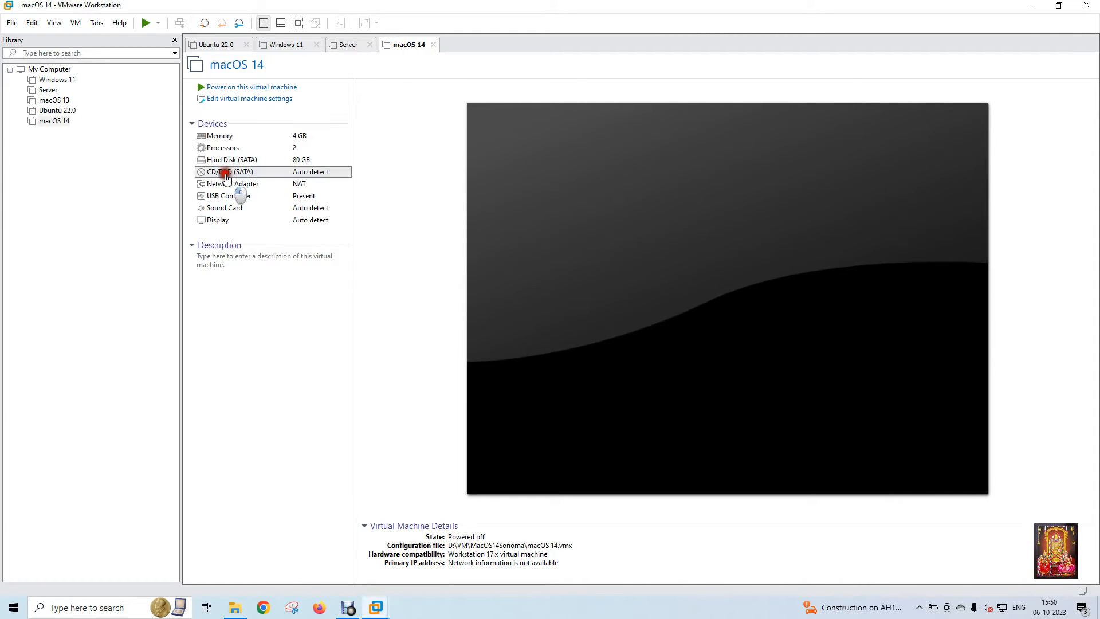
pyautogui.doubleClick(226, 174)
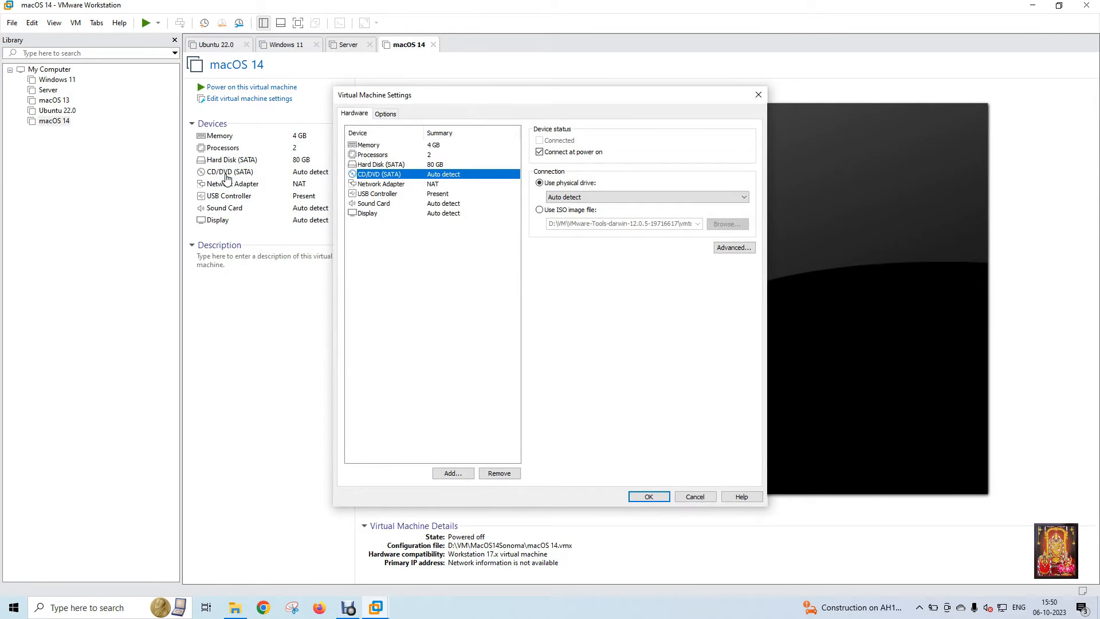
pyautogui.click(541, 210)
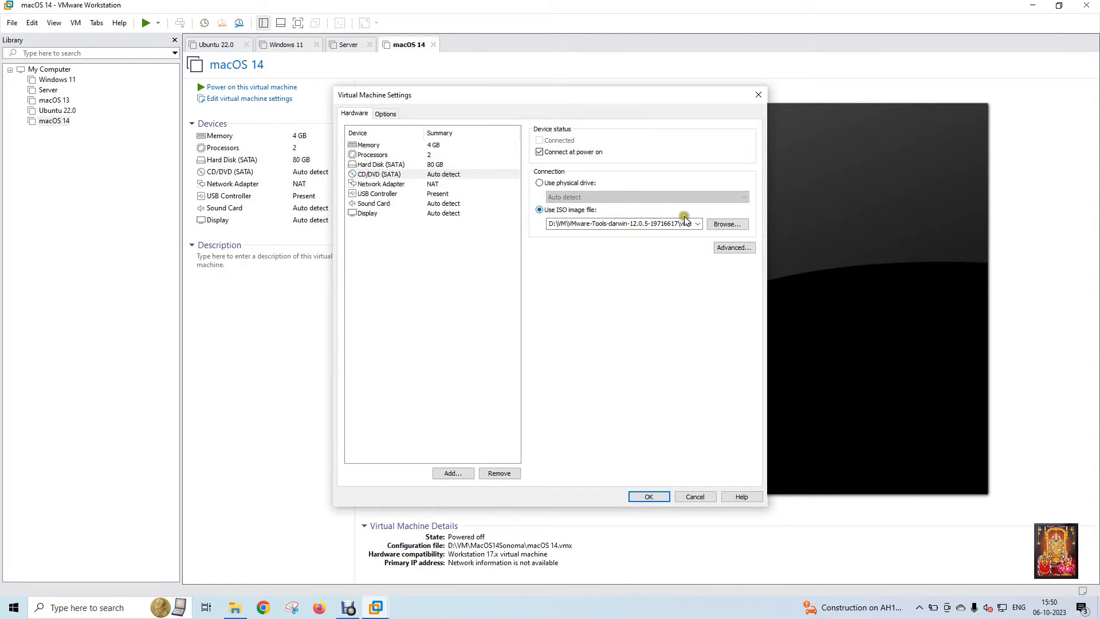
pyautogui.click(730, 225)
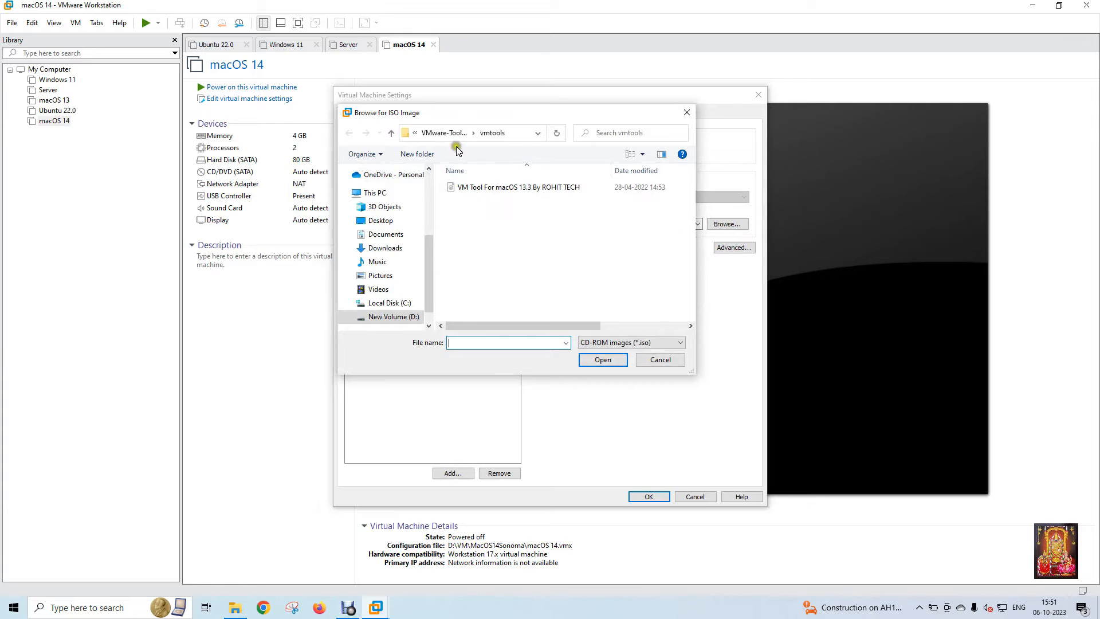
pyautogui.click(408, 317)
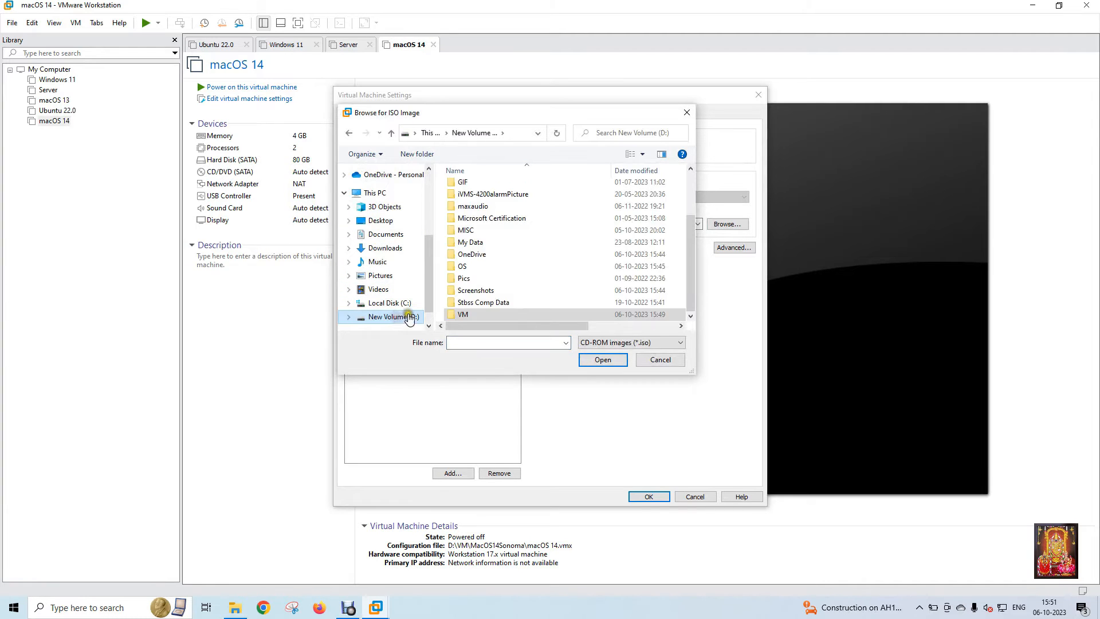
pyautogui.doubleClick(463, 265)
pyautogui.click(474, 189)
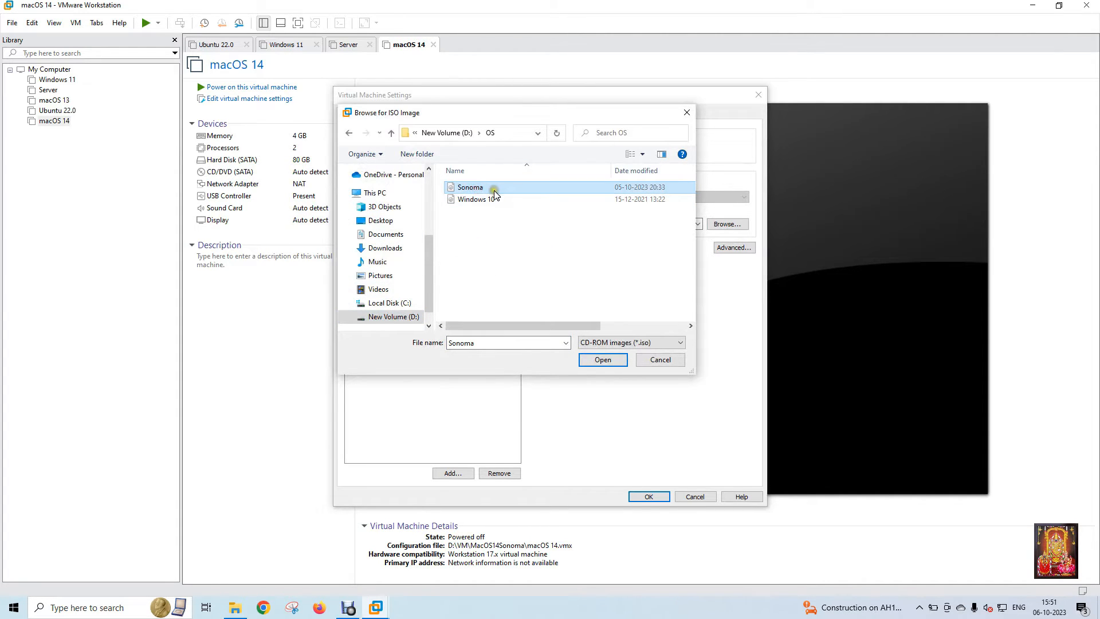
pyautogui.click(593, 359)
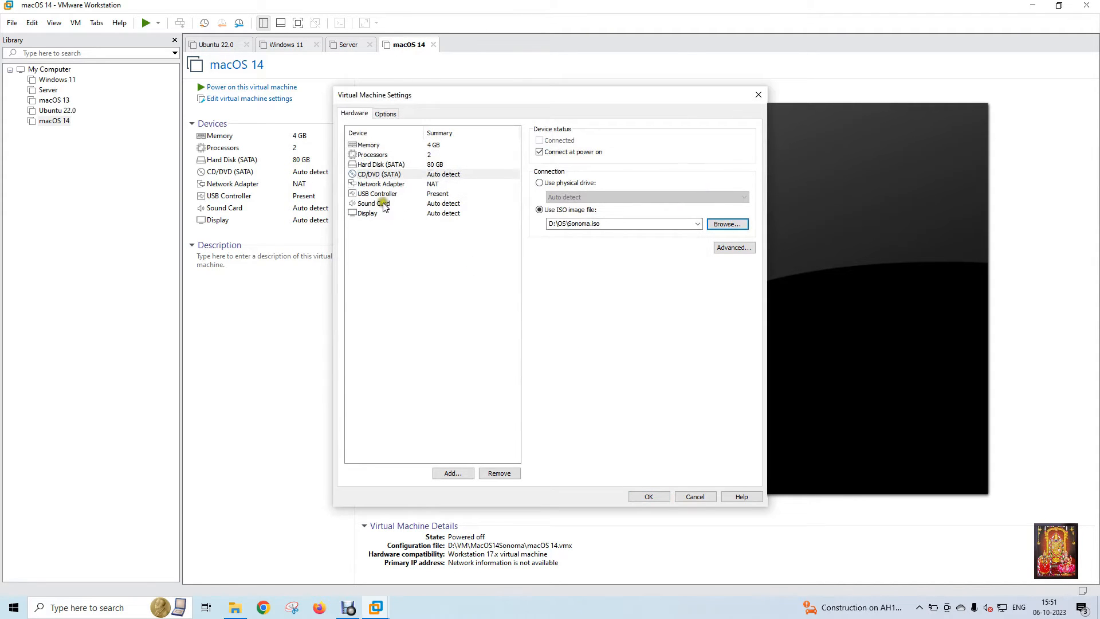
# Step: Set the virtual machine's number of processors to 2
pyautogui.click(372, 156)
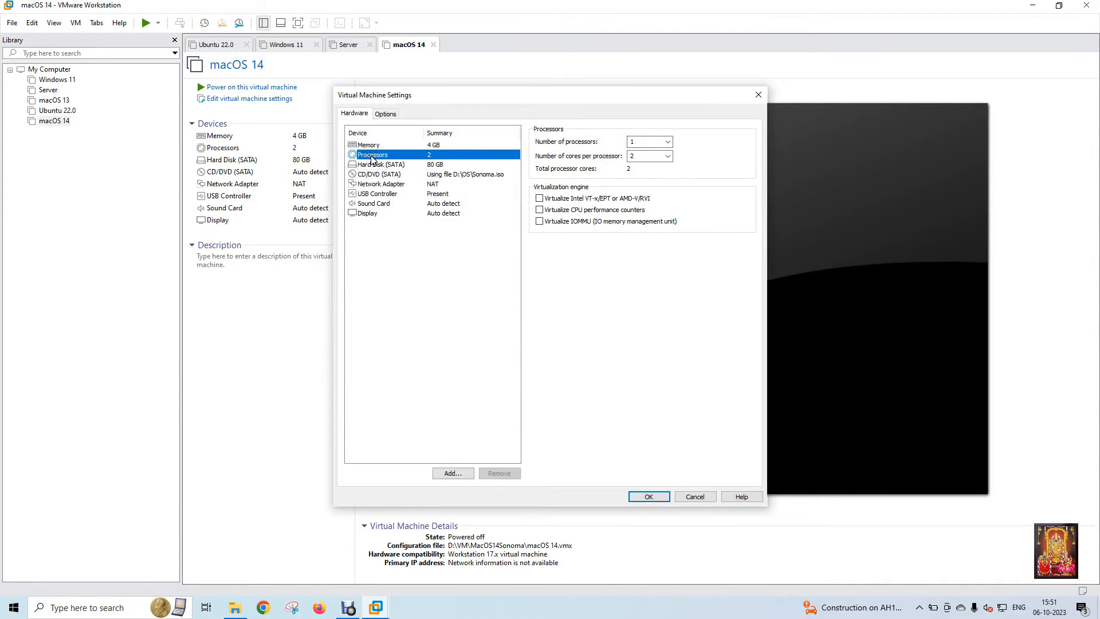
pyautogui.click(649, 142)
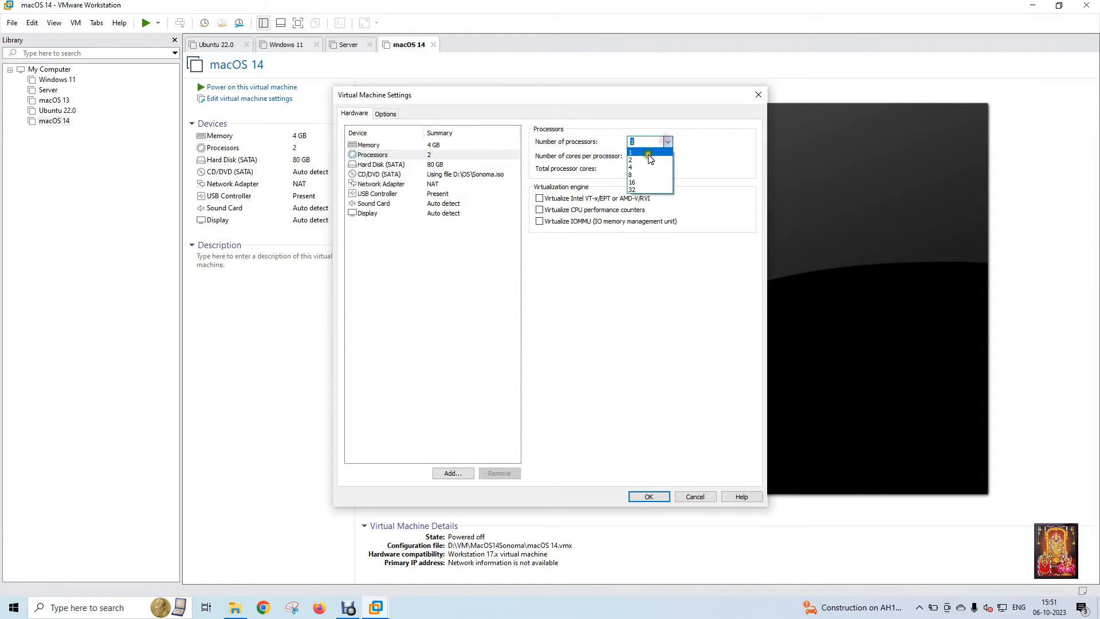
pyautogui.click(651, 159)
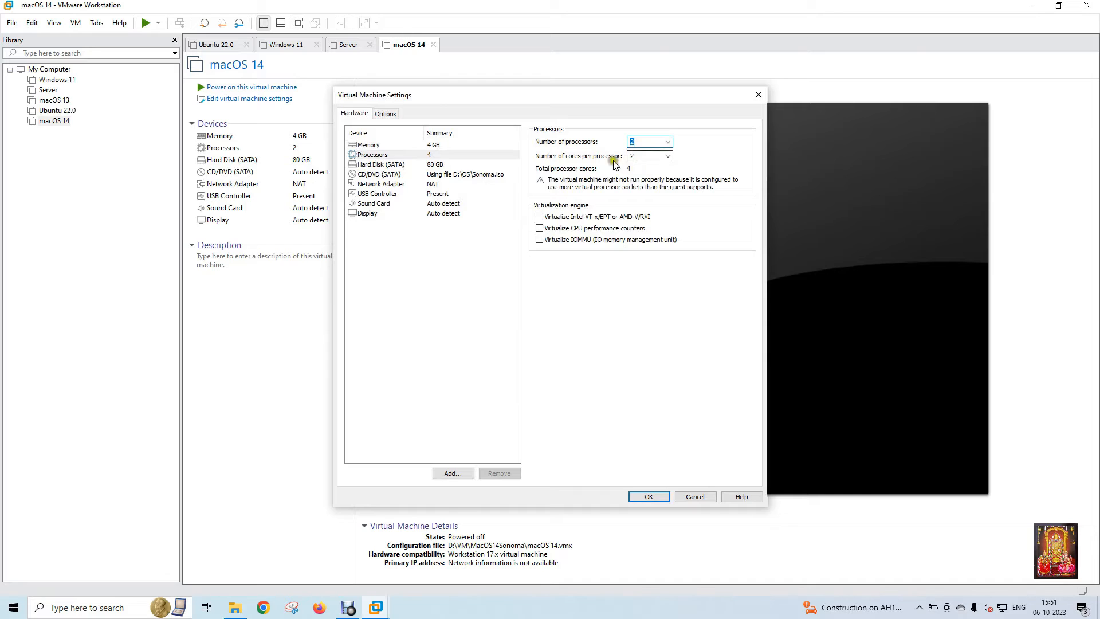
# Step: Set the virtual machine's memory to 8 GB (8192 MB) and save the hardware settings
pyautogui.click(370, 145)
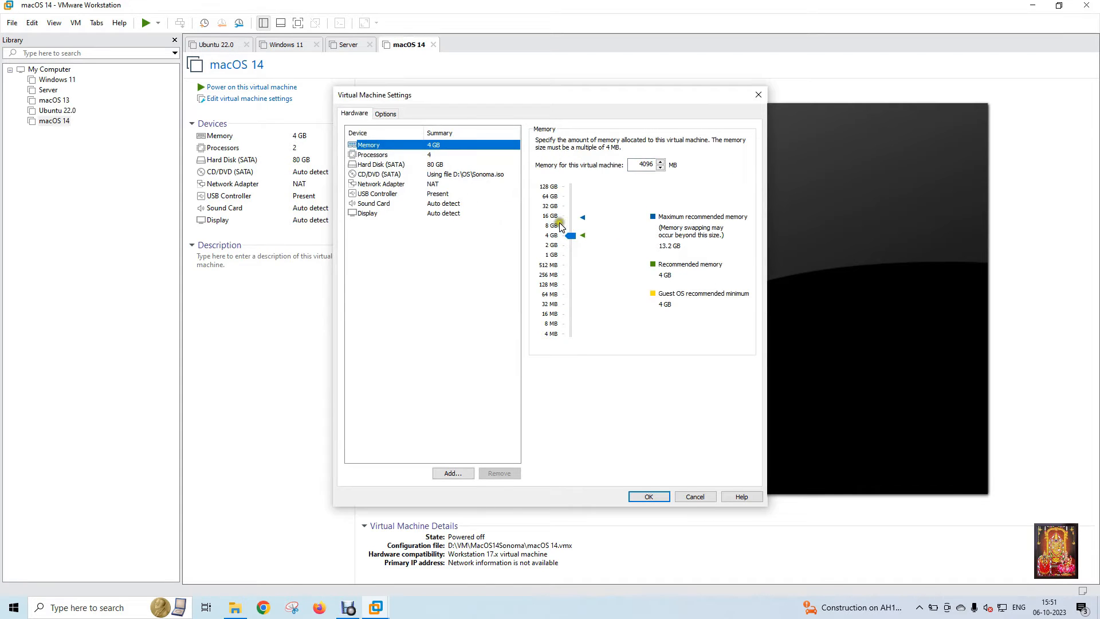
pyautogui.click(559, 223)
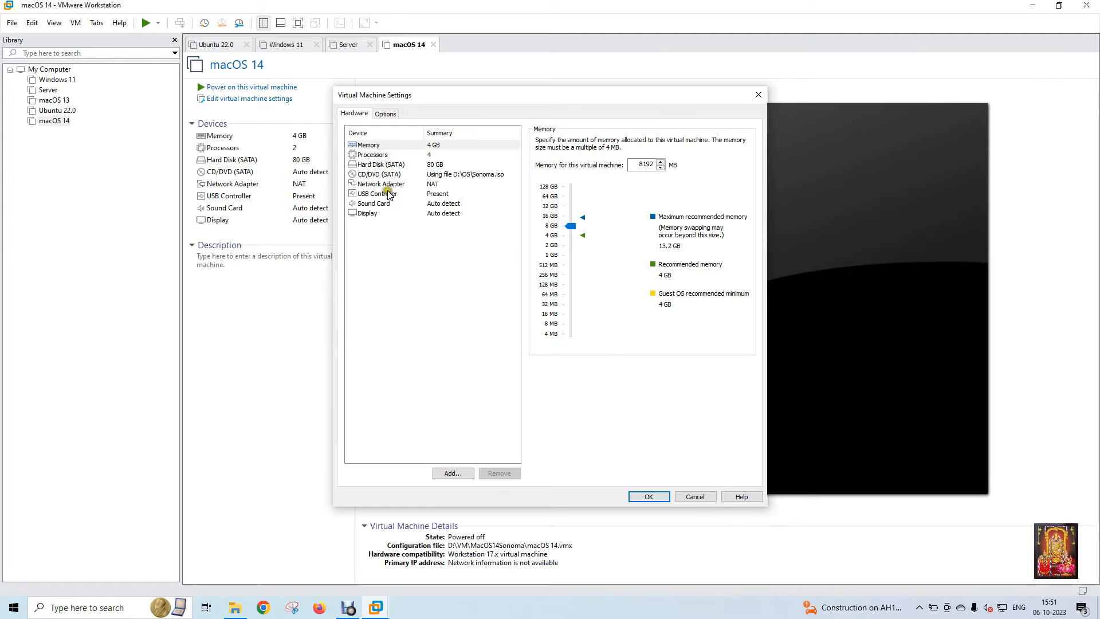
pyautogui.click(468, 255)
pyautogui.click(651, 496)
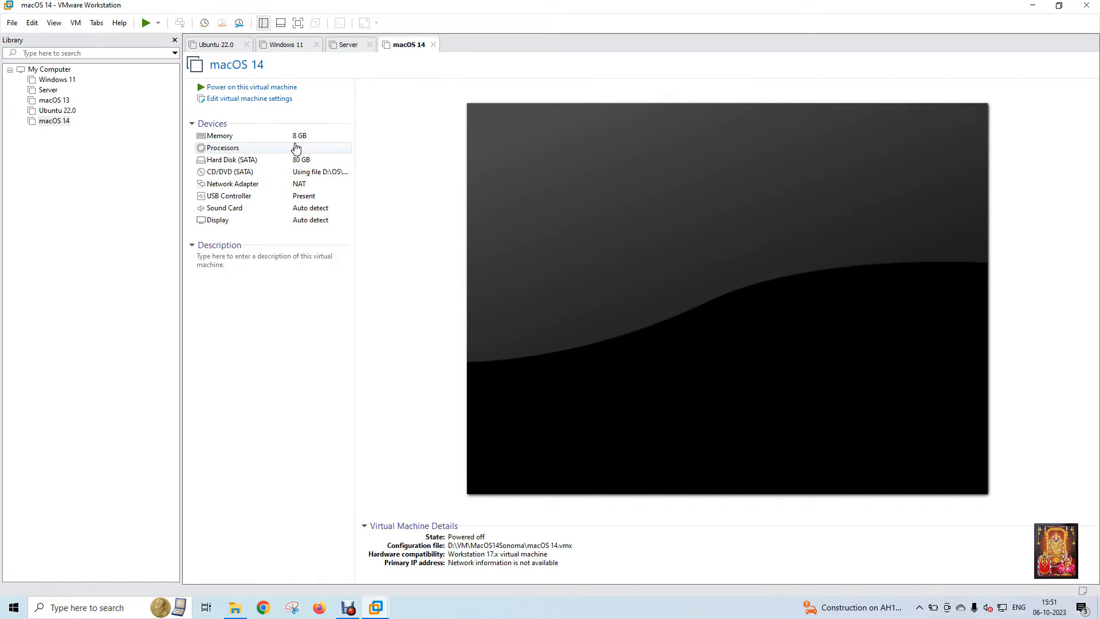
# Step: Power on the macOS 14 virtual machine, switch to full screen and stretch the guest display to fill it
pyautogui.click(272, 90)
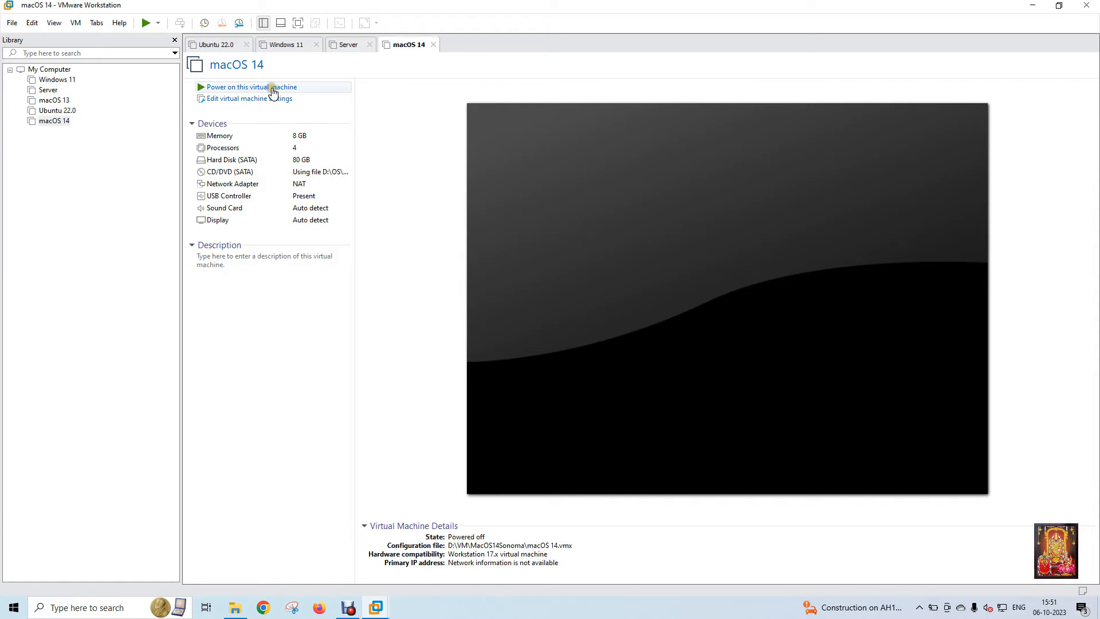
pyautogui.click(273, 91)
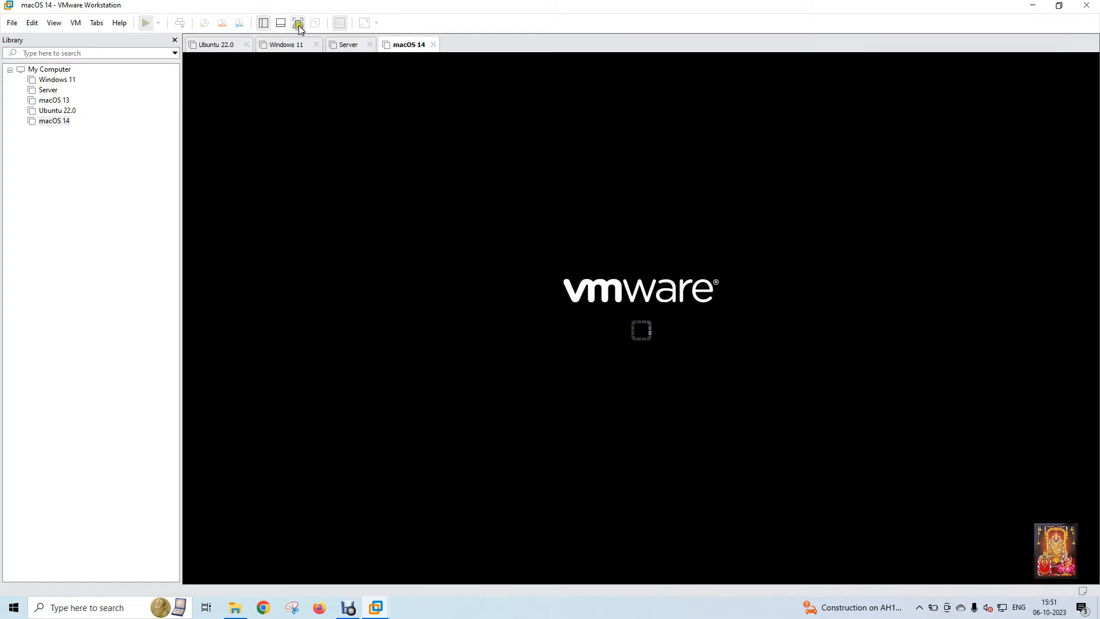
pyautogui.click(297, 26)
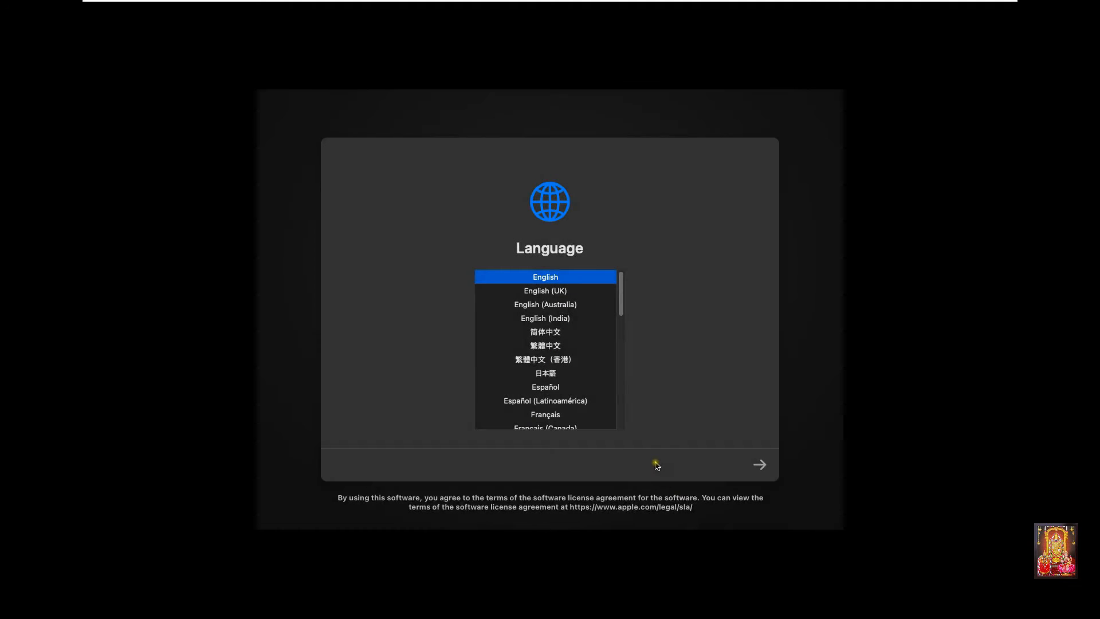
pyautogui.moveTo(633, 3)
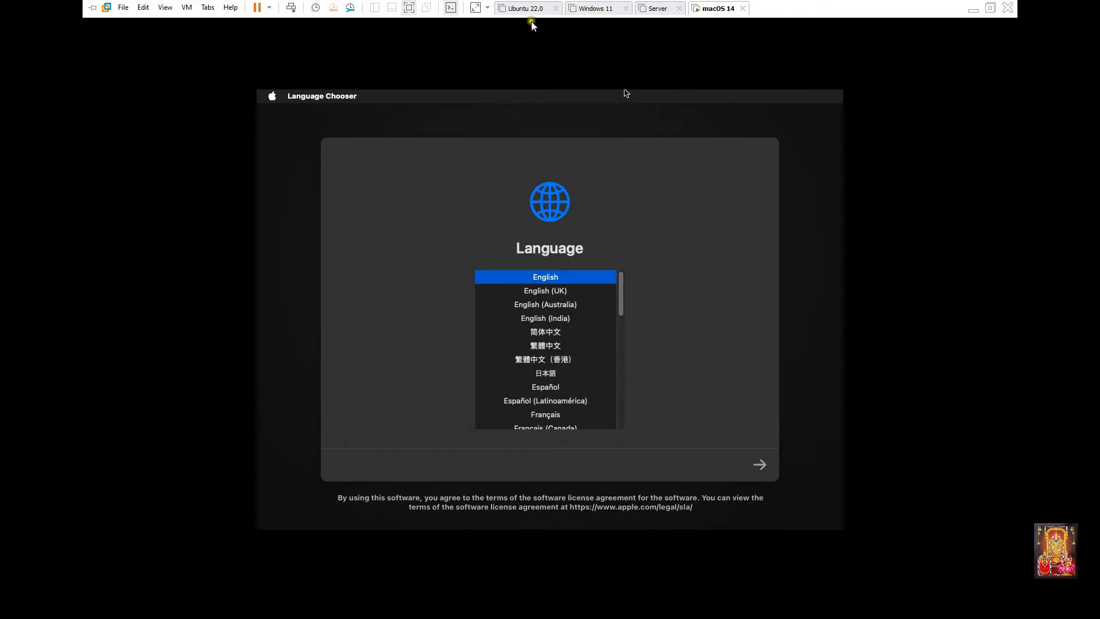
pyautogui.click(478, 8)
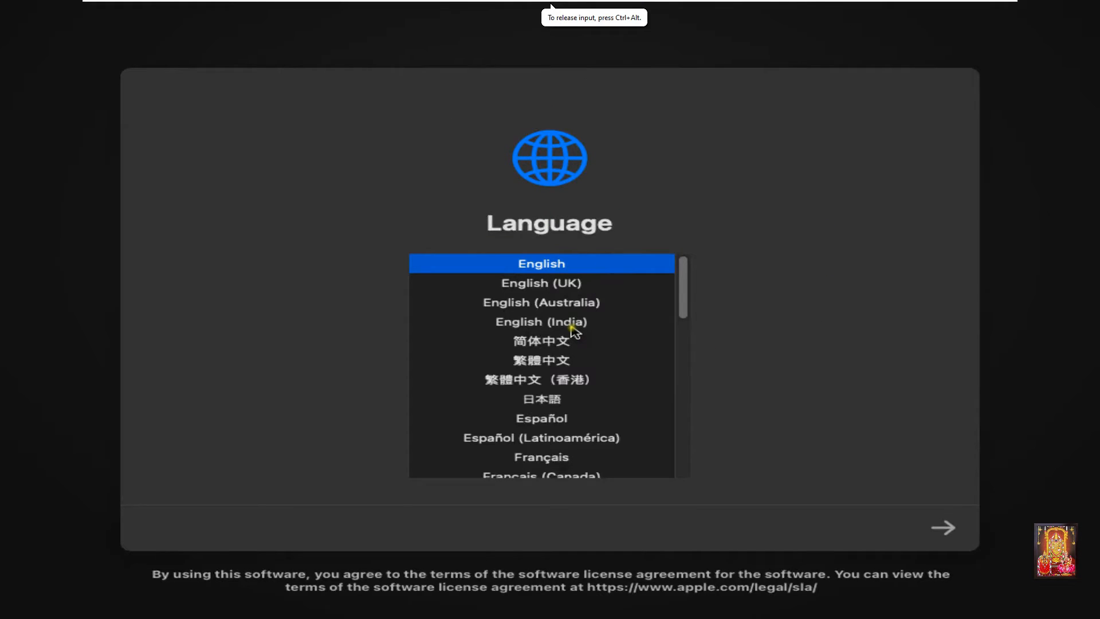
# Step: Choose English (India) as the installer language and open Disk Utility from the recovery options
pyautogui.click(571, 326)
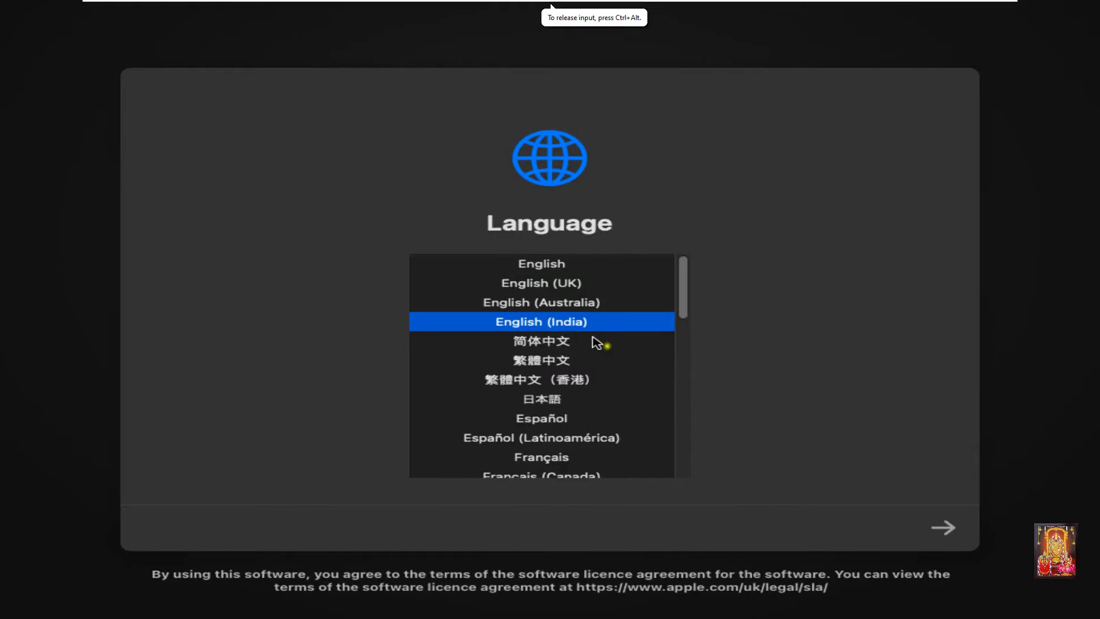
pyautogui.click(943, 529)
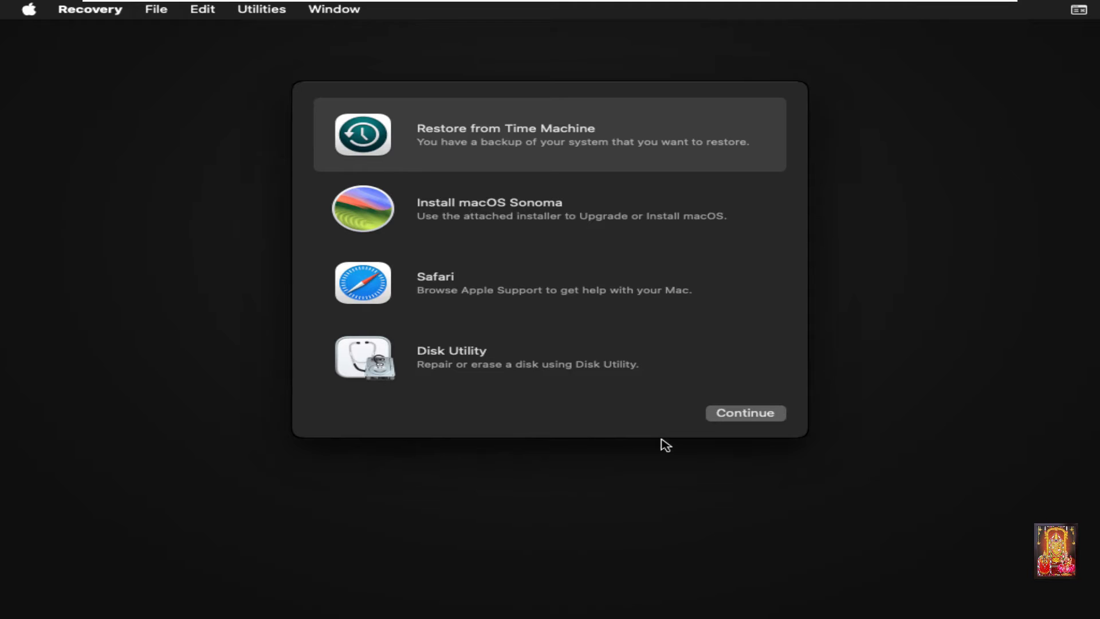
pyautogui.click(454, 369)
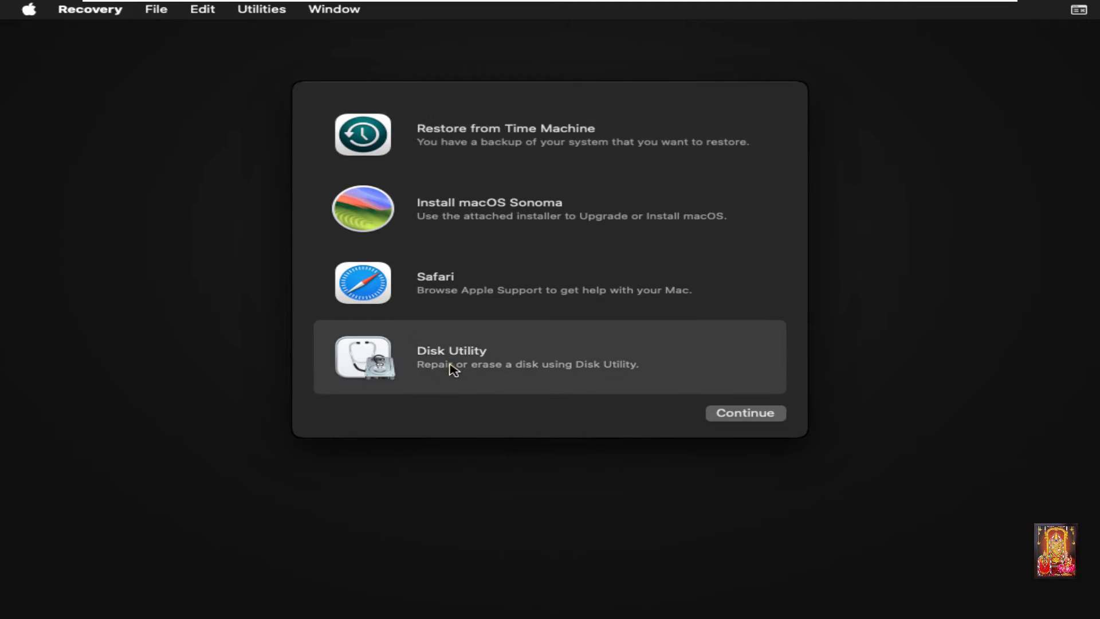
pyautogui.click(718, 417)
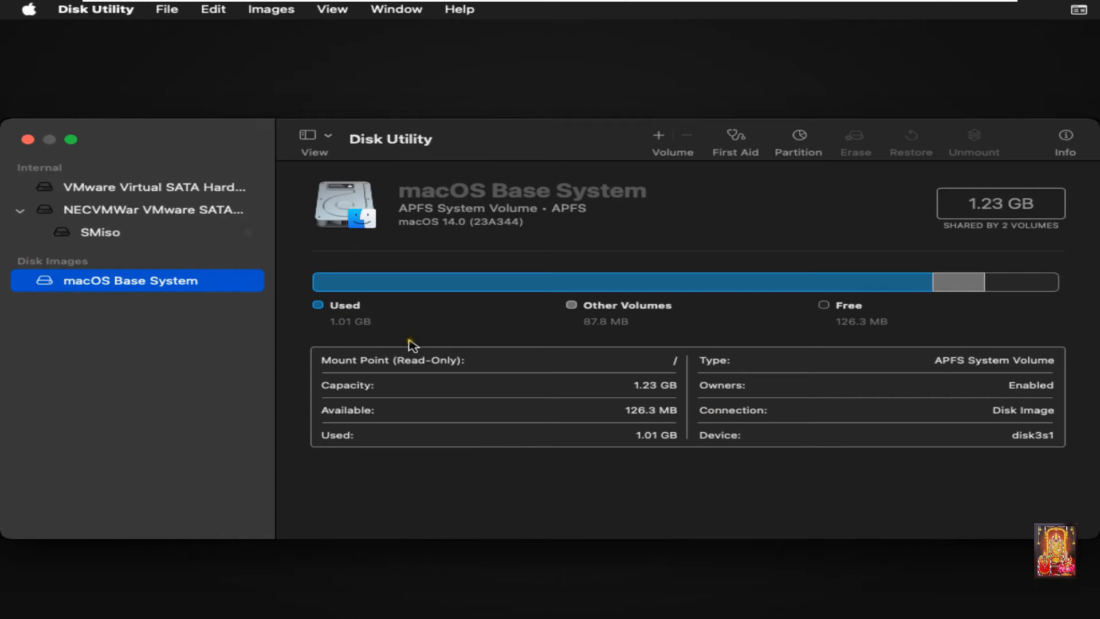
# Step: Erase the VMware Virtual SATA hard drive as an APFS volume named Sonoma with GUID Partition Map, and quit Disk Utility
pyautogui.click(155, 190)
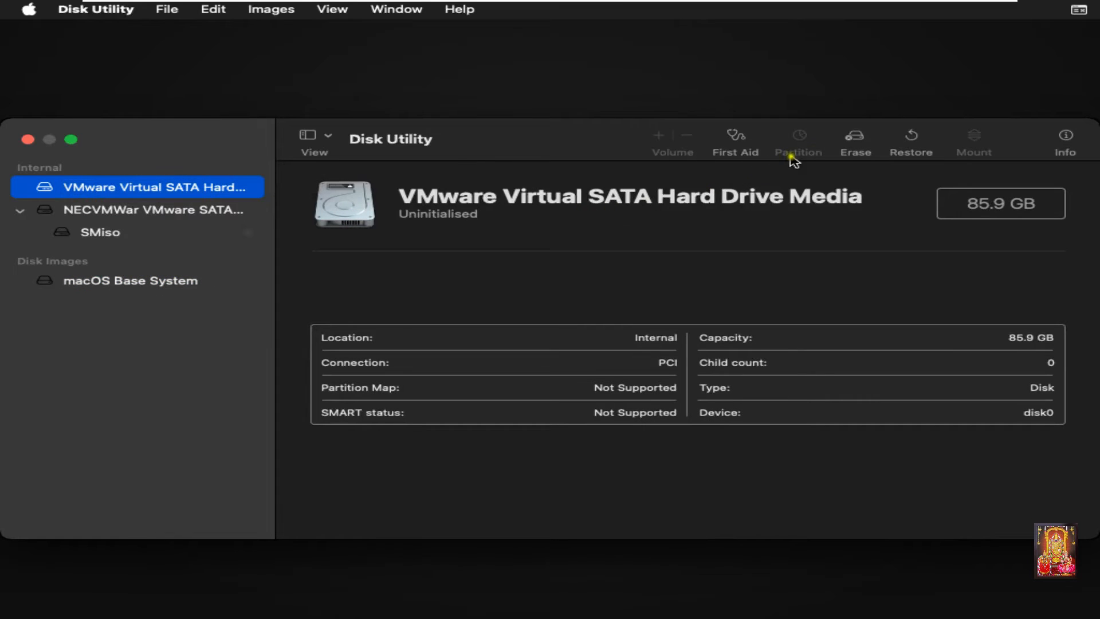
pyautogui.click(854, 141)
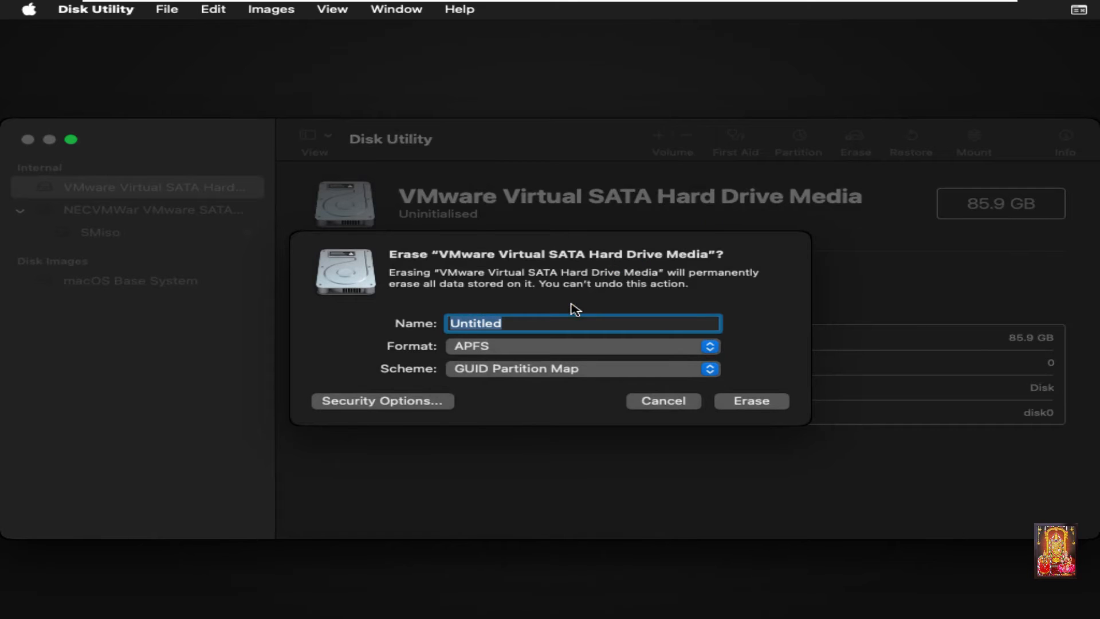
pyautogui.write('Sonoma')
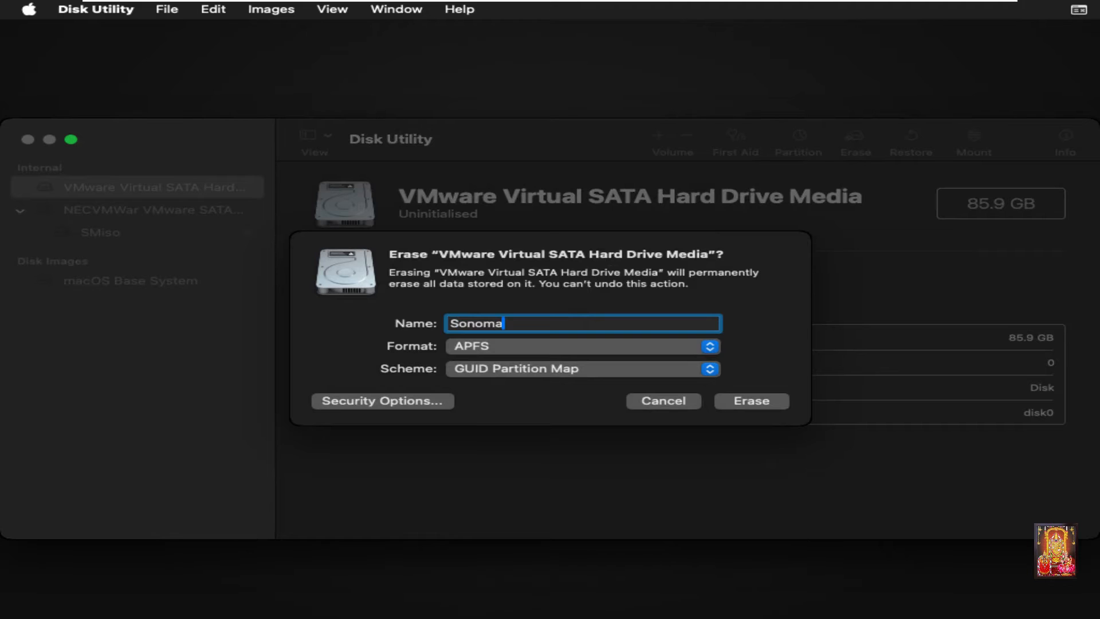
pyautogui.click(740, 401)
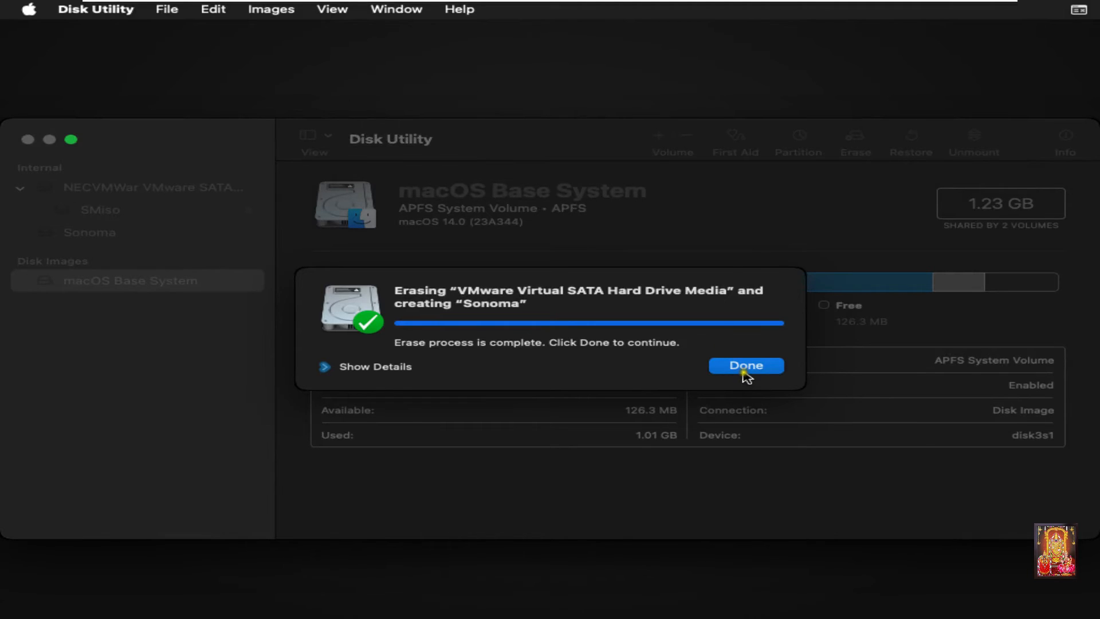
pyautogui.click(745, 371)
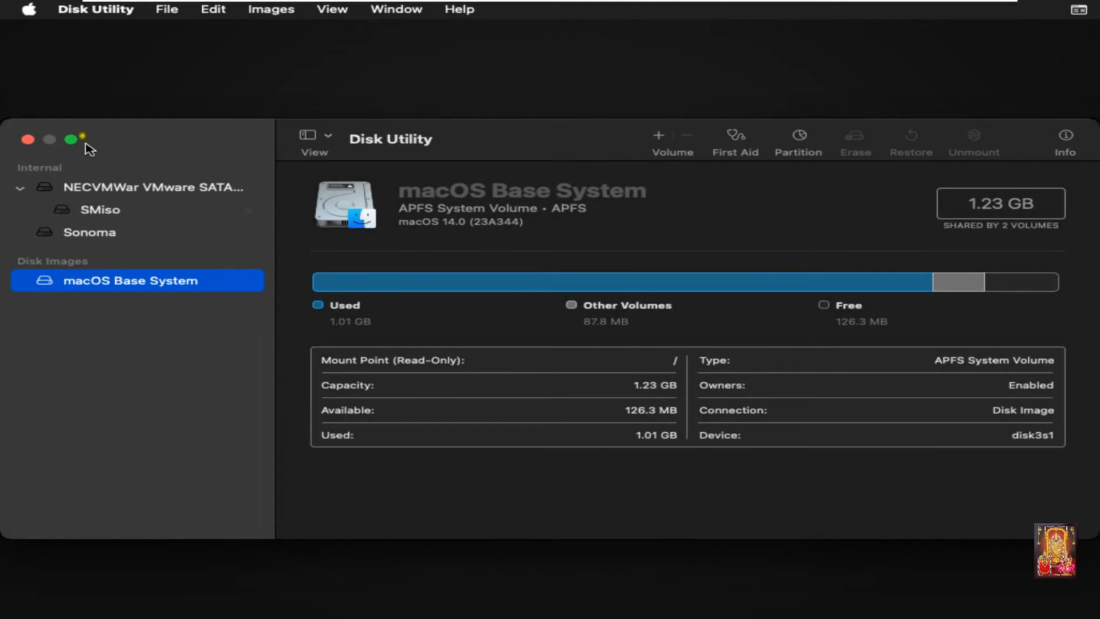
pyautogui.click(85, 11)
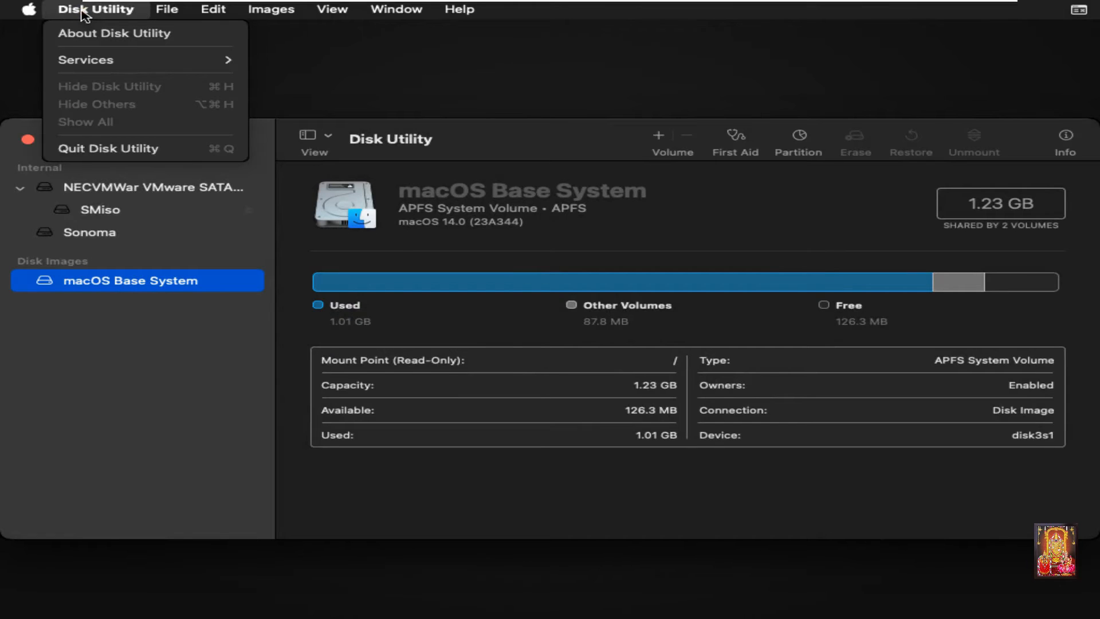
pyautogui.click(86, 149)
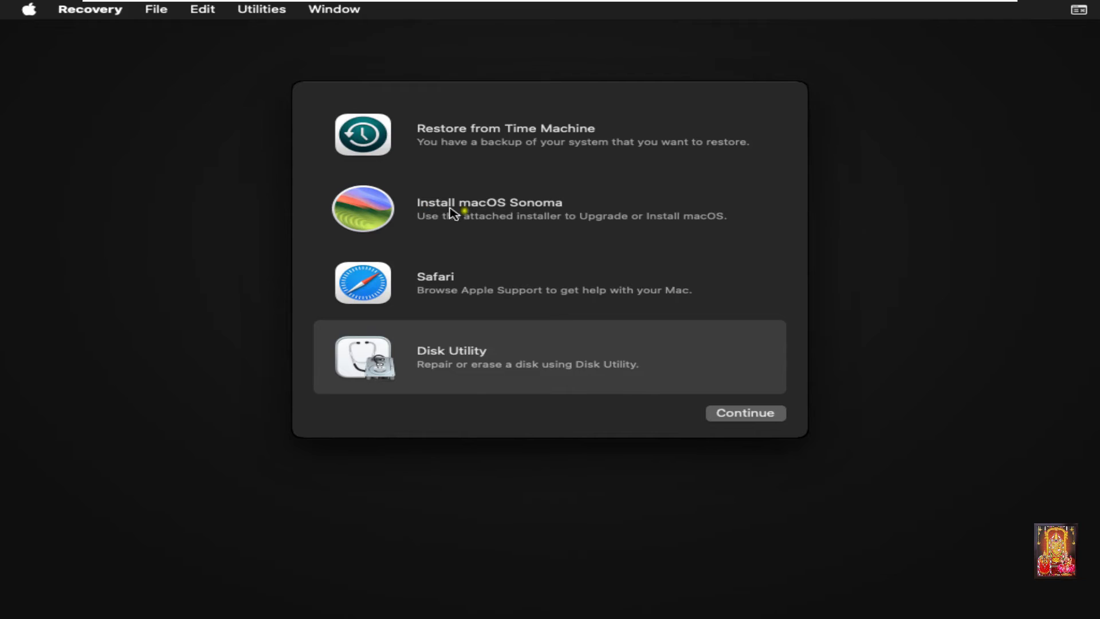
# Step: Launch the macOS Sonoma installation, agree to the software licence and install it on the Sonoma disk
pyautogui.click(500, 221)
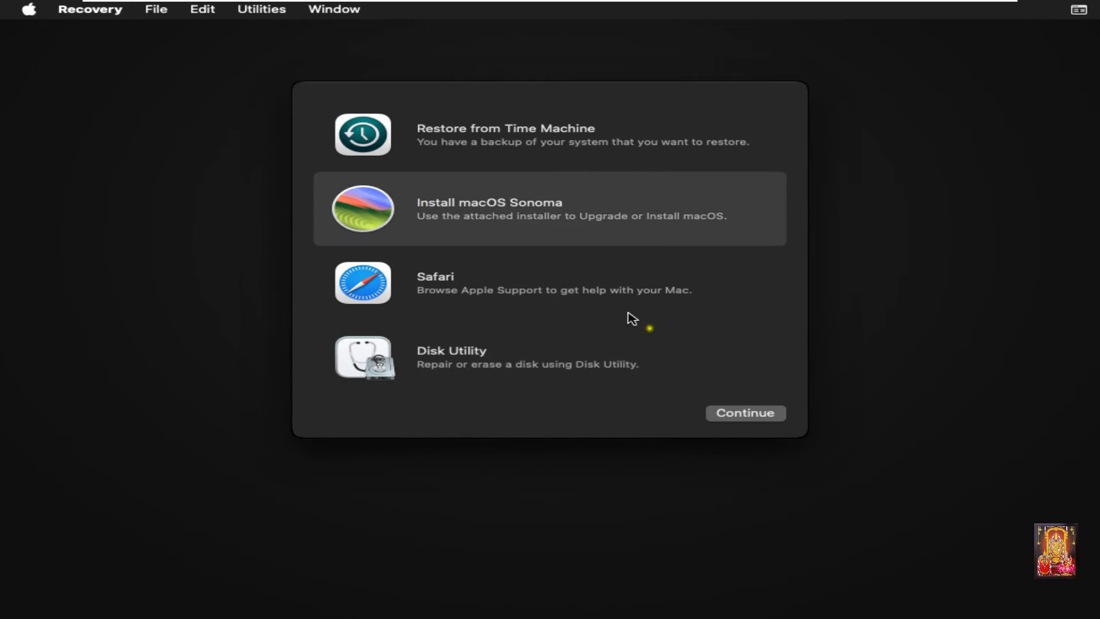
pyautogui.click(743, 415)
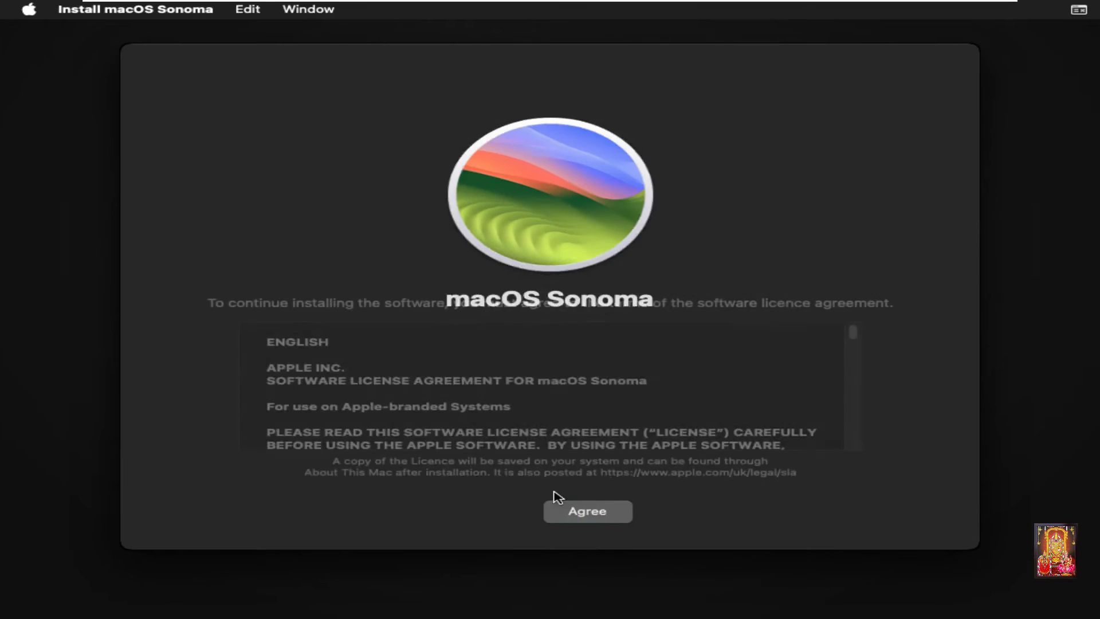
pyautogui.click(585, 515)
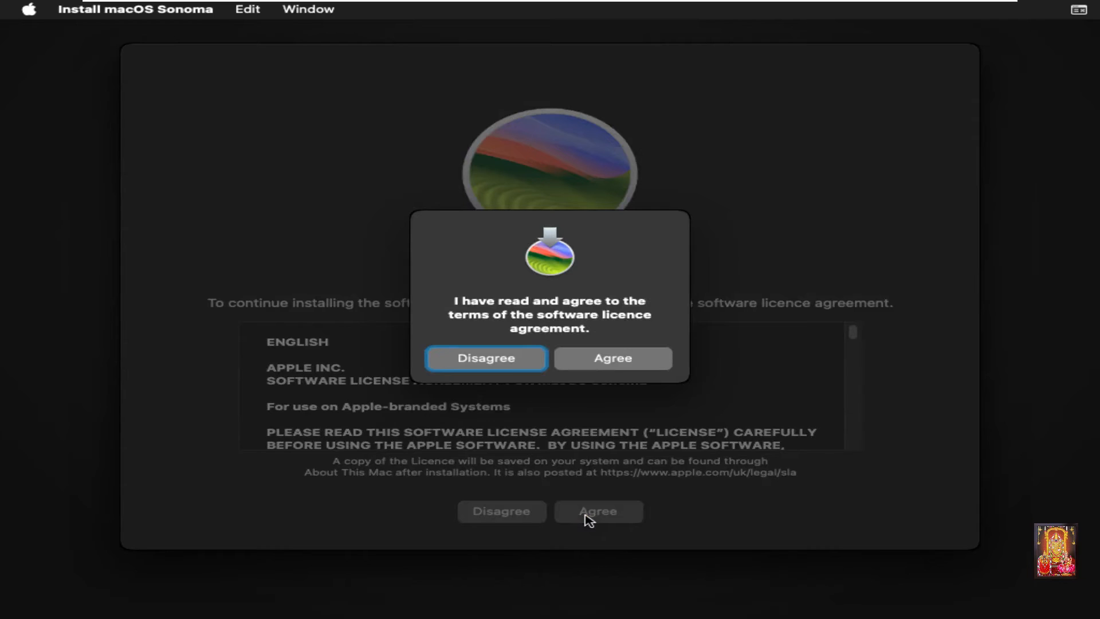
pyautogui.click(614, 363)
pyautogui.click(560, 380)
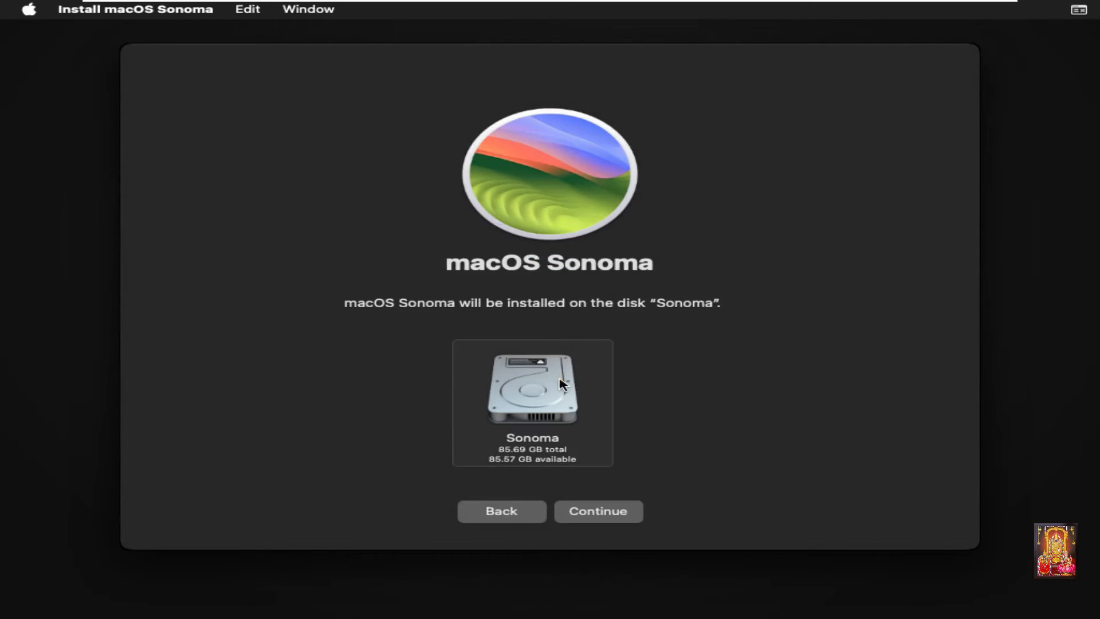
pyautogui.click(587, 509)
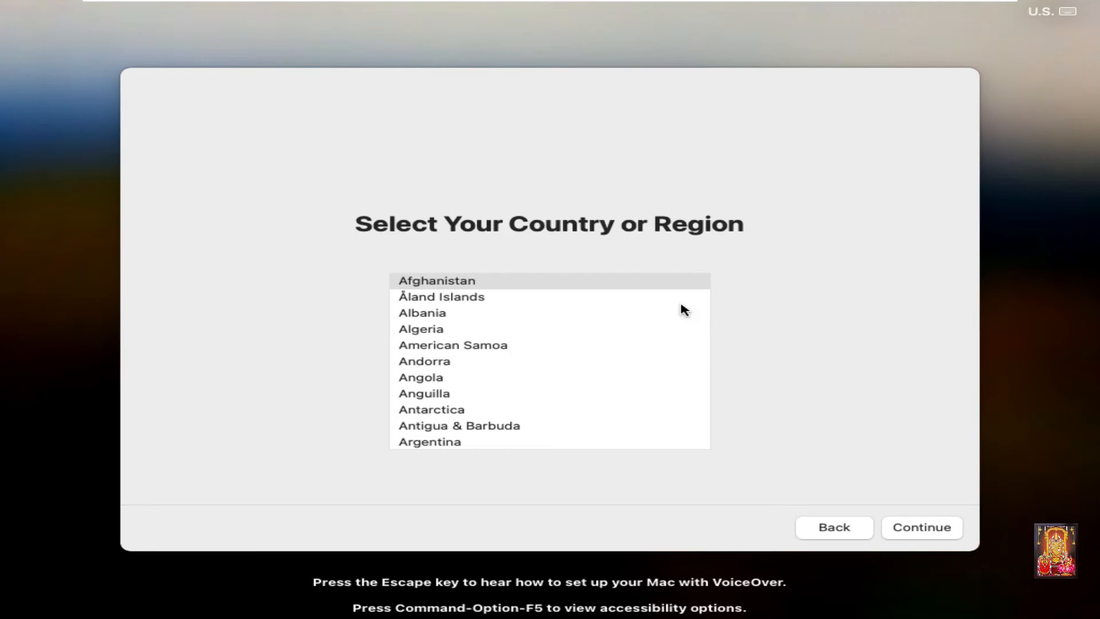
# Step: Select India as the country or region and accept the suggested written and spoken languages
pyautogui.click(680, 304)
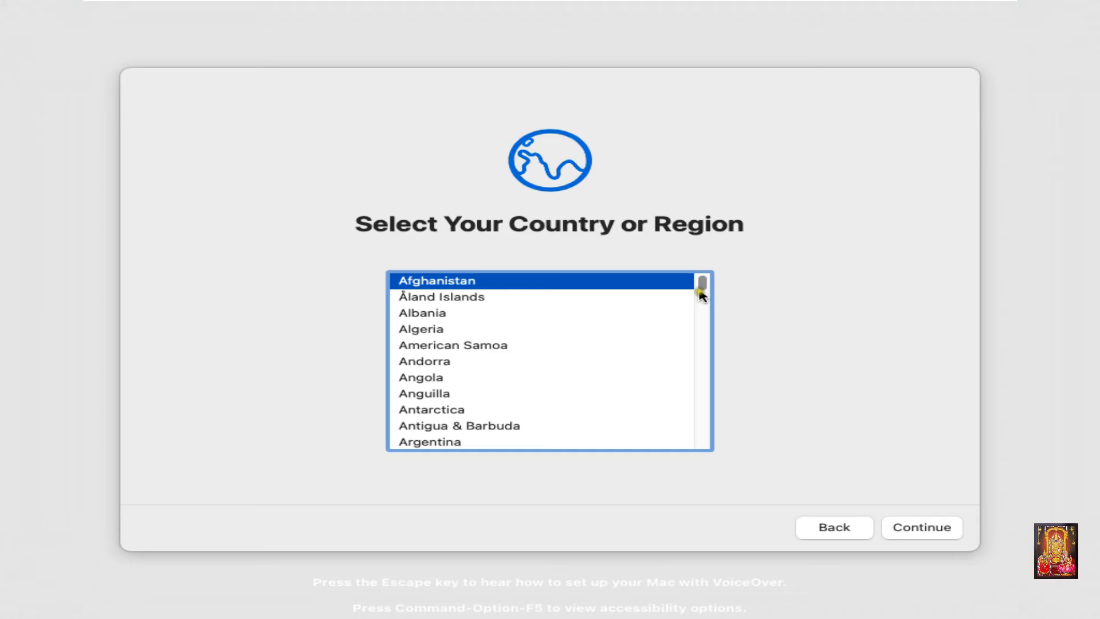
pyautogui.click(703, 288)
pyautogui.write('in')
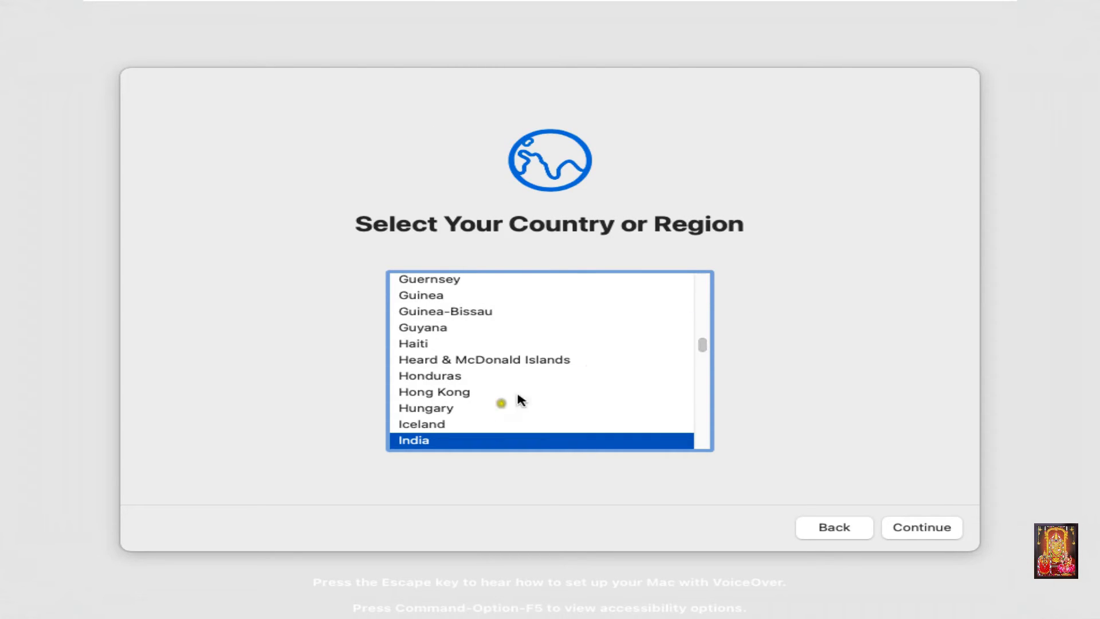
pyautogui.click(921, 528)
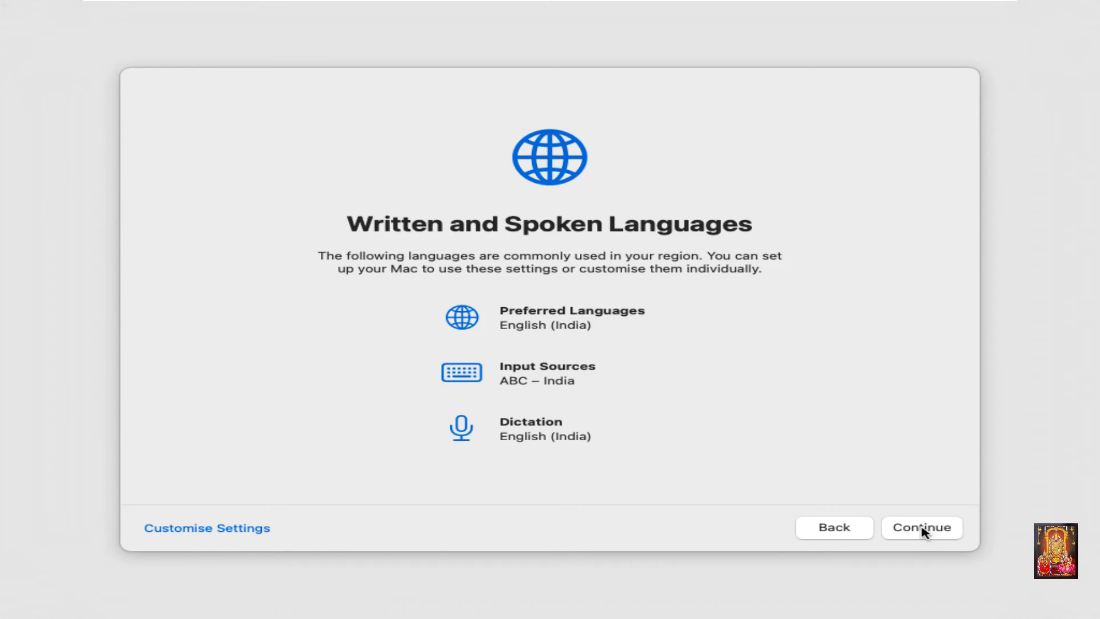
pyautogui.click(922, 528)
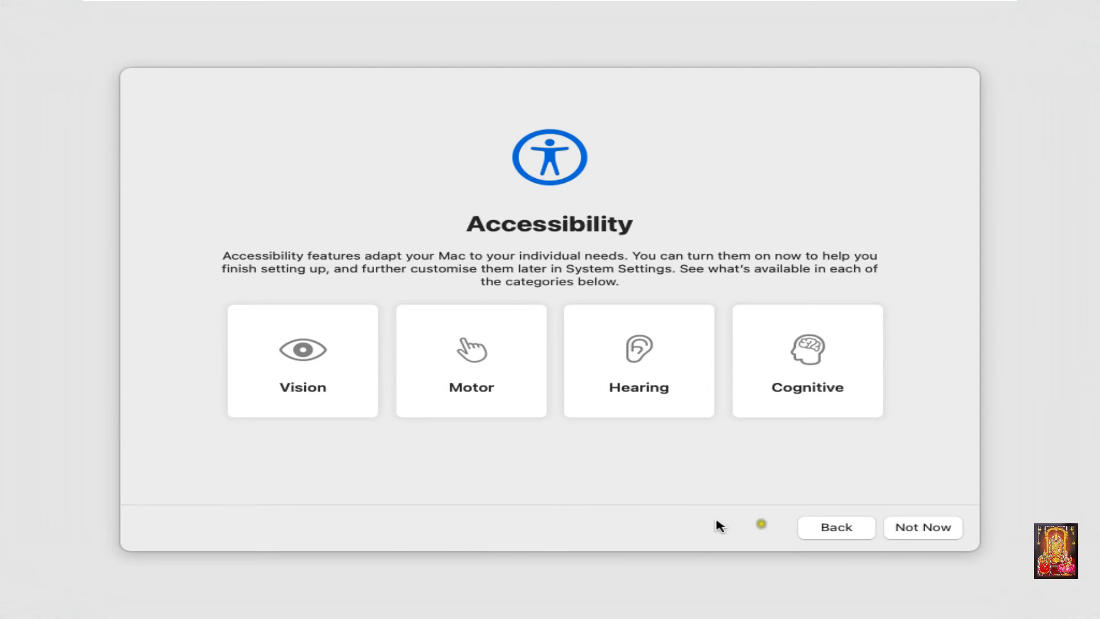
# Step: Skip the accessibility options and set up the Mac without an internet connection
pyautogui.click(915, 531)
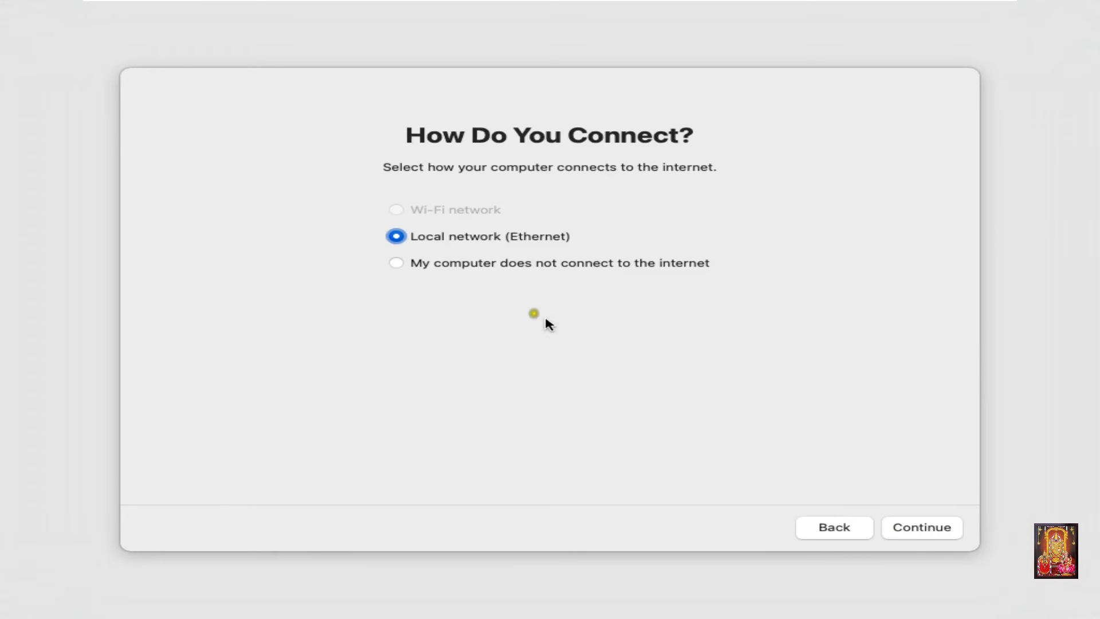
pyautogui.click(469, 264)
pyautogui.click(926, 523)
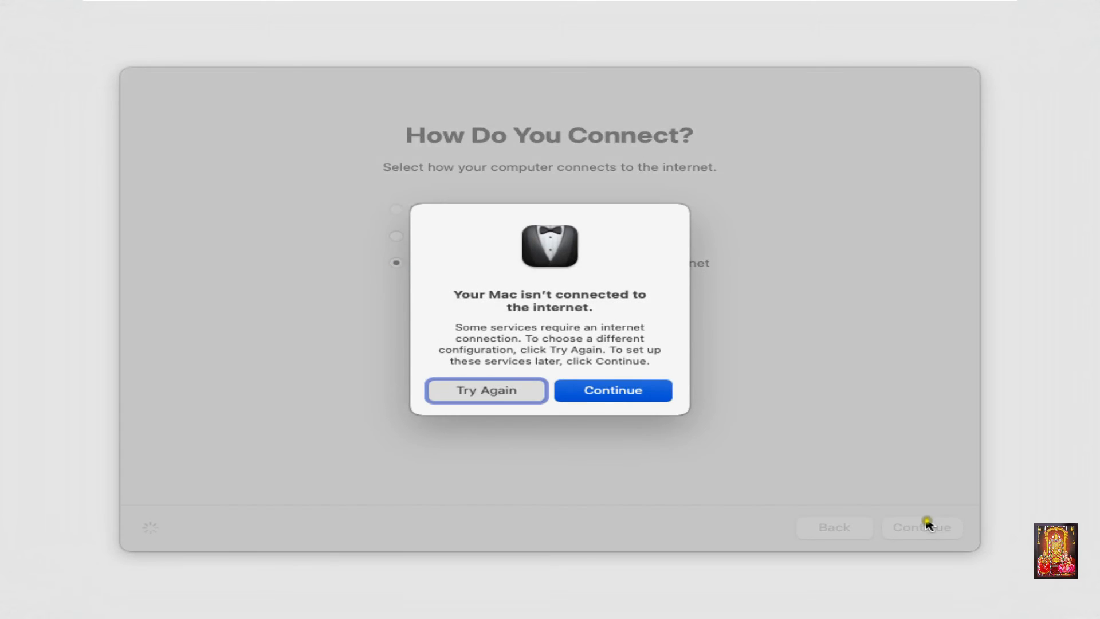
pyautogui.click(626, 394)
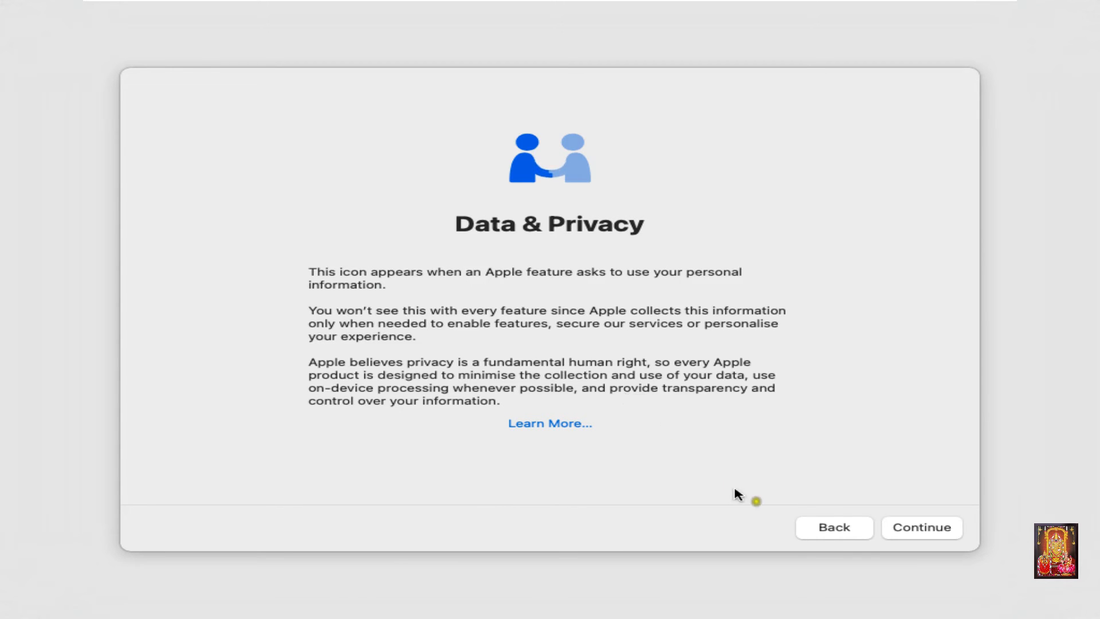
# Step: Continue past Data & Privacy without migrating any information, and agree to the terms and conditions
pyautogui.click(902, 525)
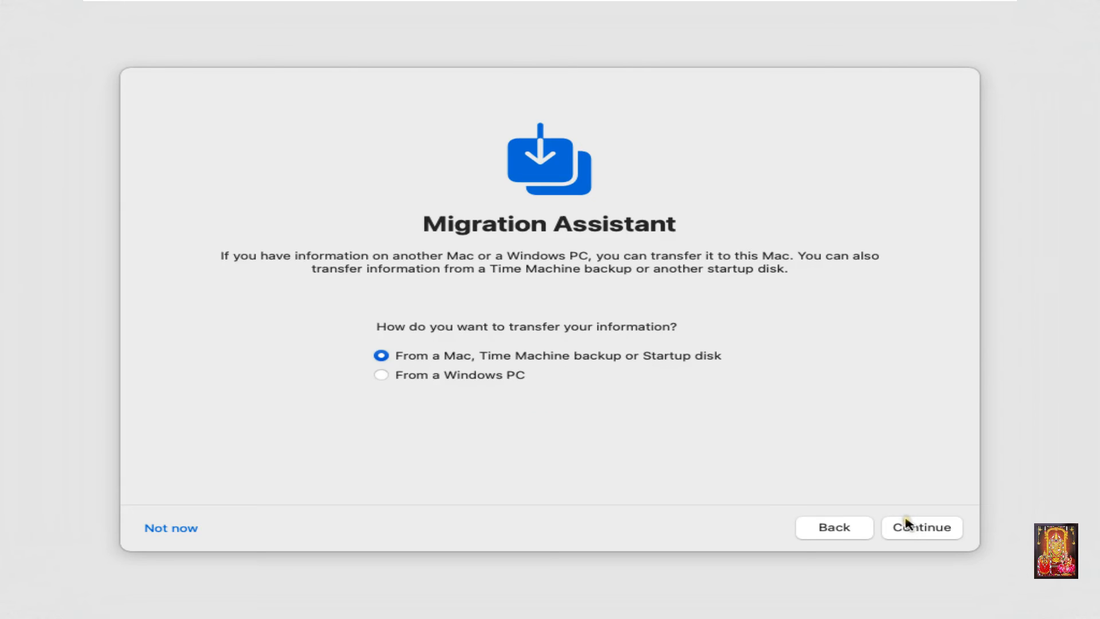
pyautogui.click(148, 530)
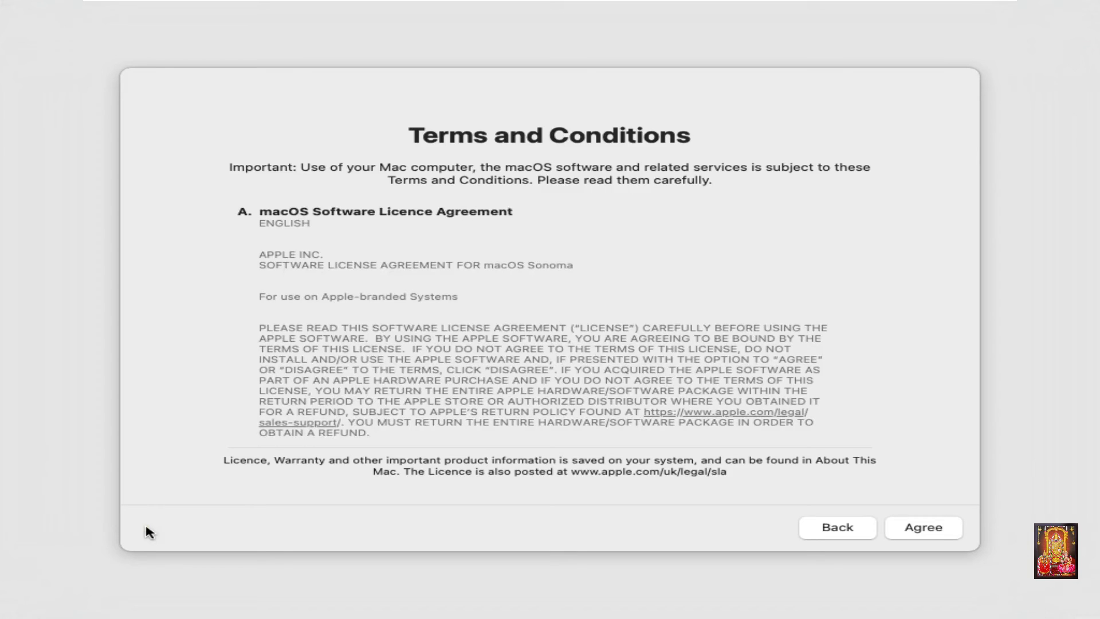
pyautogui.click(909, 529)
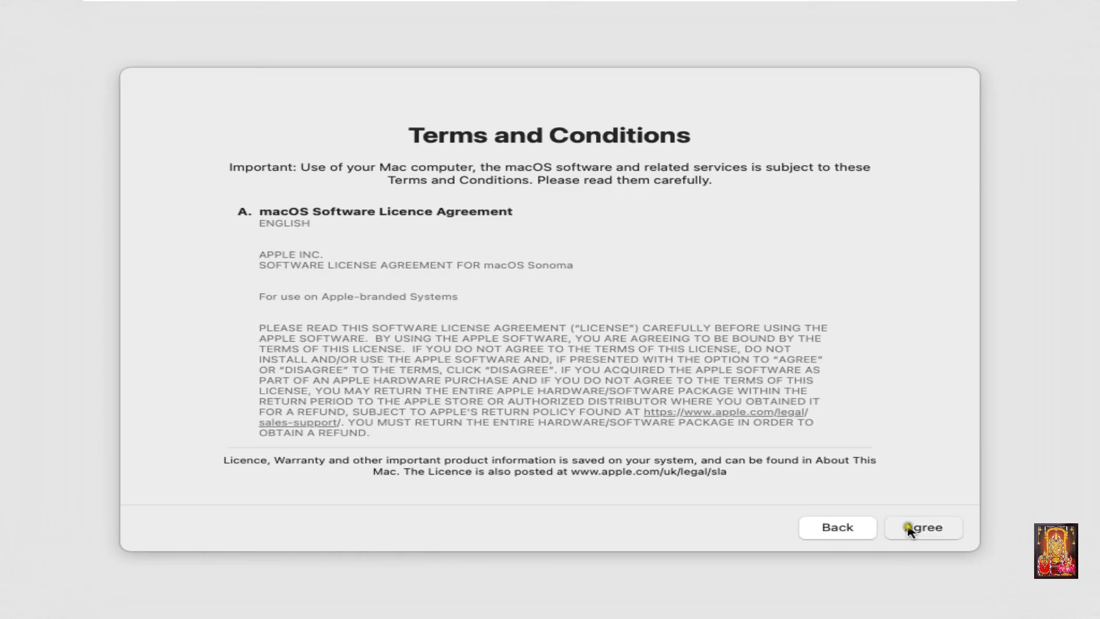
pyautogui.click(631, 372)
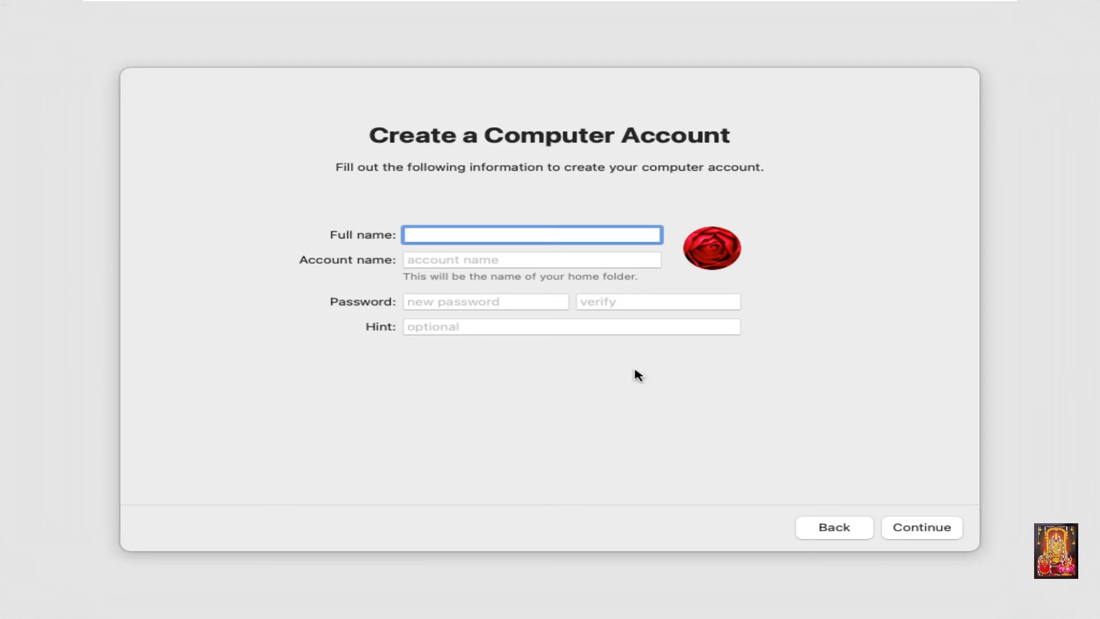
# Step: Create the computer account with the full name, account name, password, password verification and password hint filled in
pyautogui.write('Rohit')
pyautogui.click(440, 261)
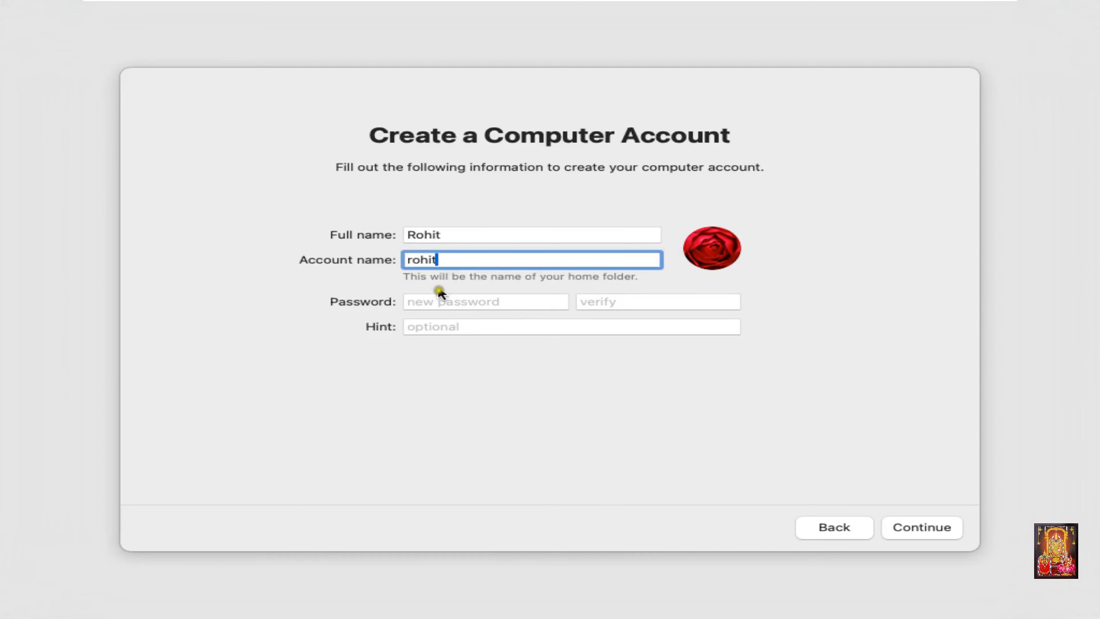
pyautogui.click(431, 302)
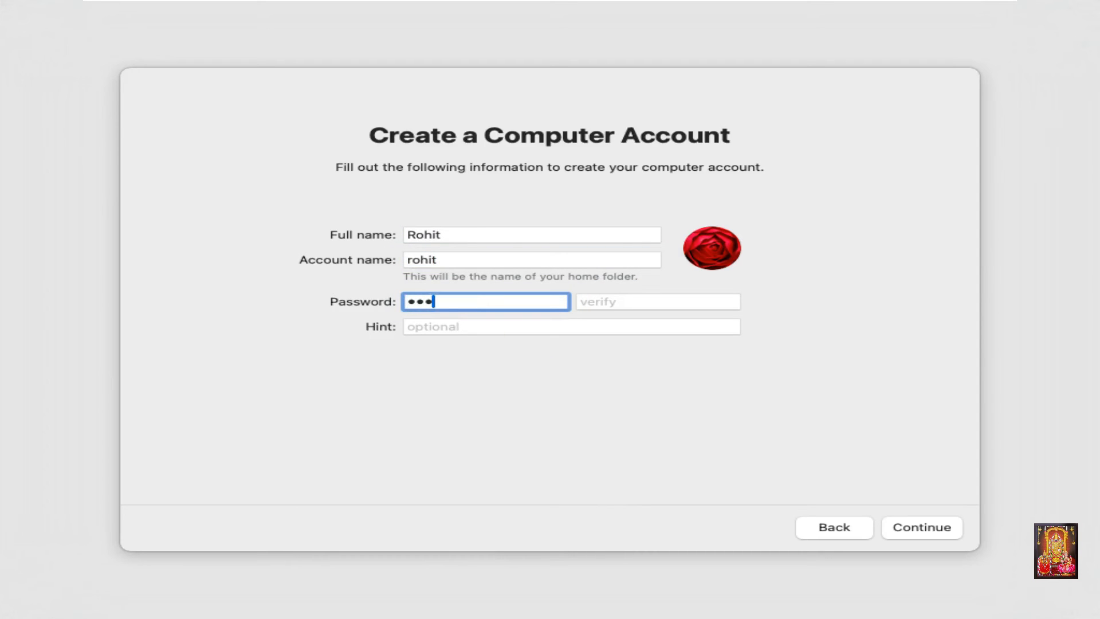
pyautogui.click(607, 302)
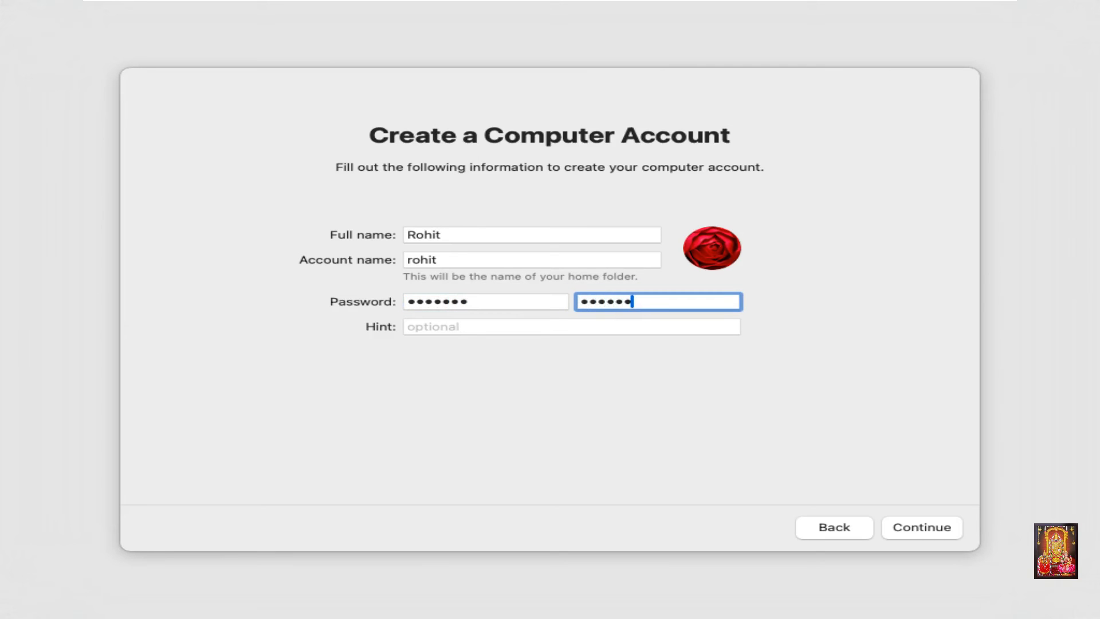
pyautogui.click(636, 323)
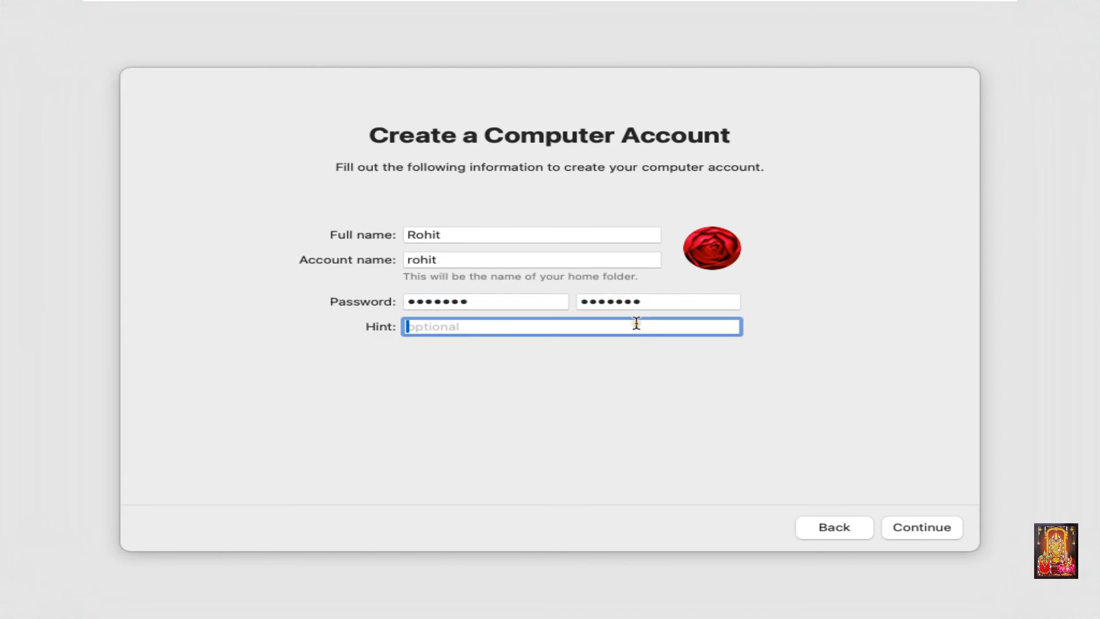
pyautogui.click(910, 534)
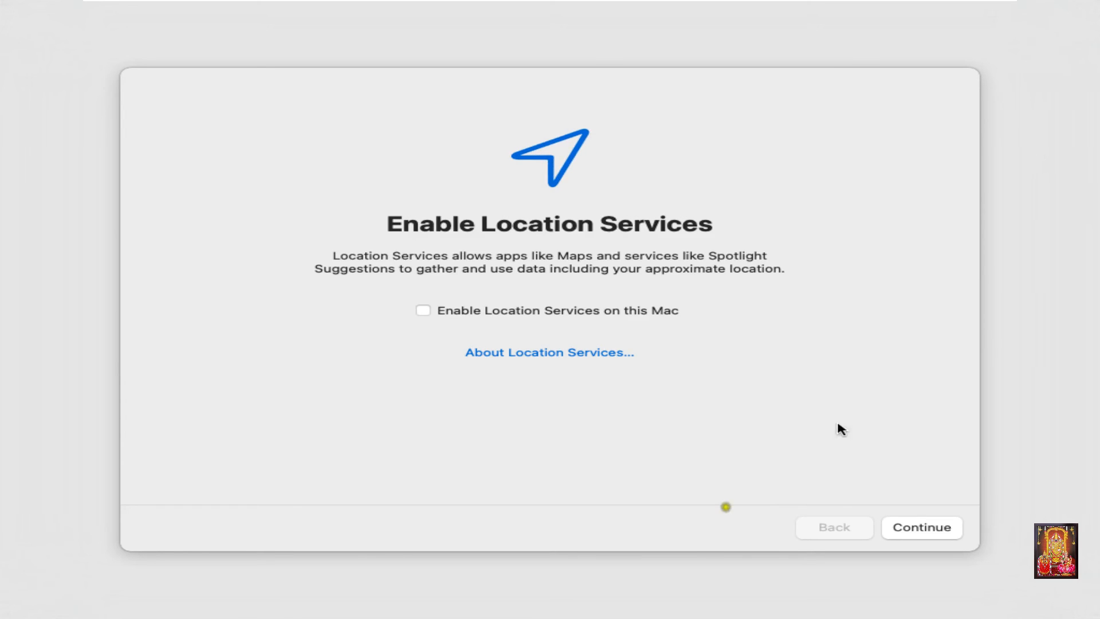
# Step: Decline Location Services and set the time zone to India Standard Time with Nagpur - India as the closest city
pyautogui.click(909, 529)
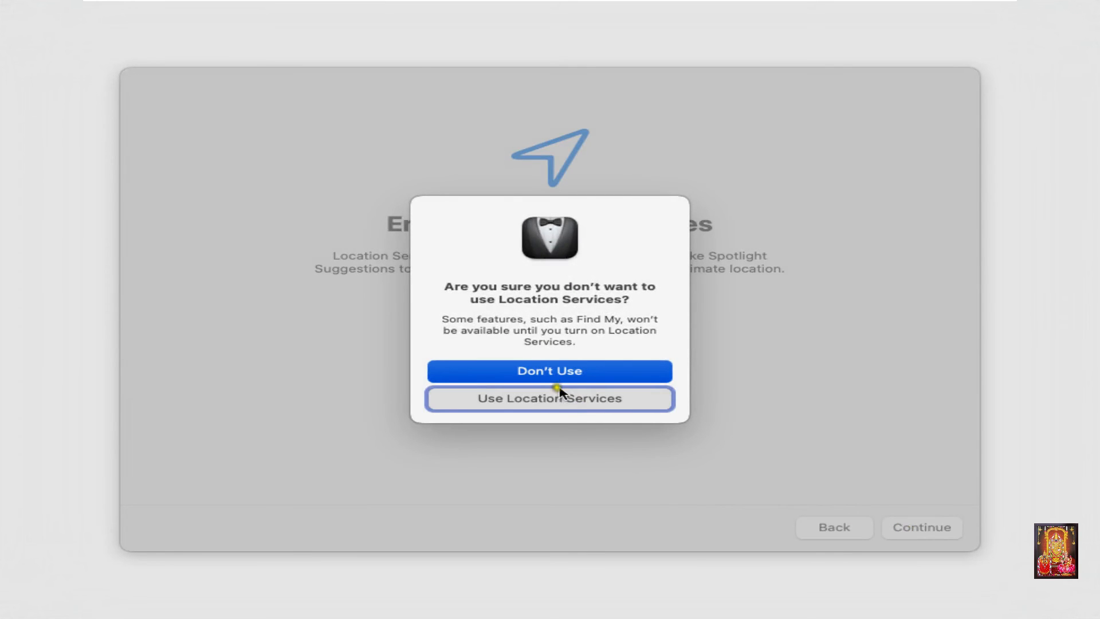
pyautogui.click(547, 371)
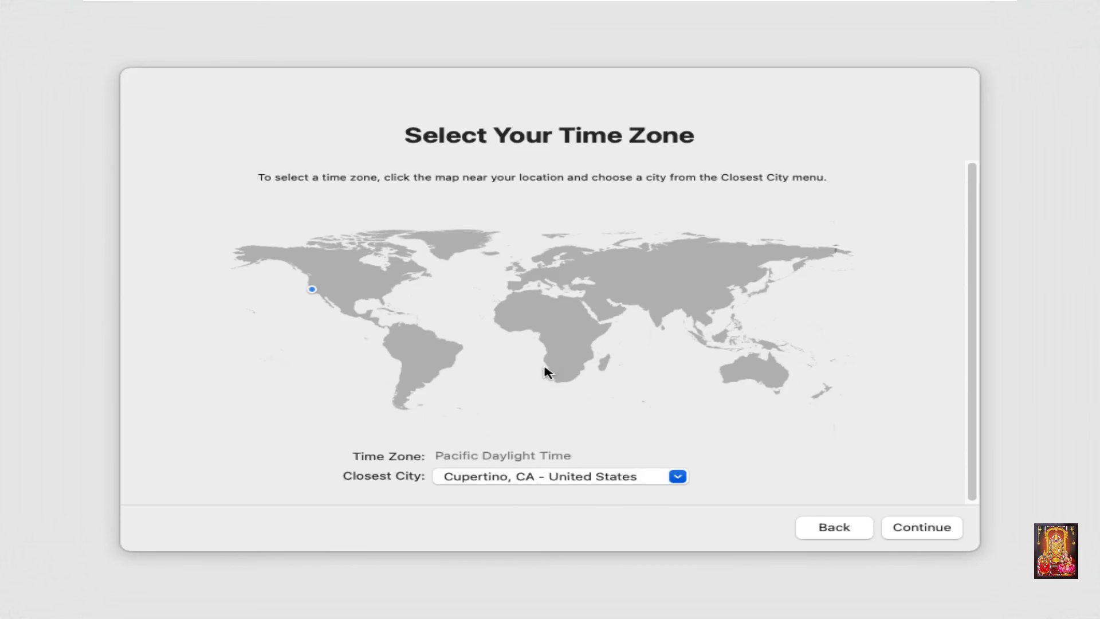
pyautogui.click(561, 475)
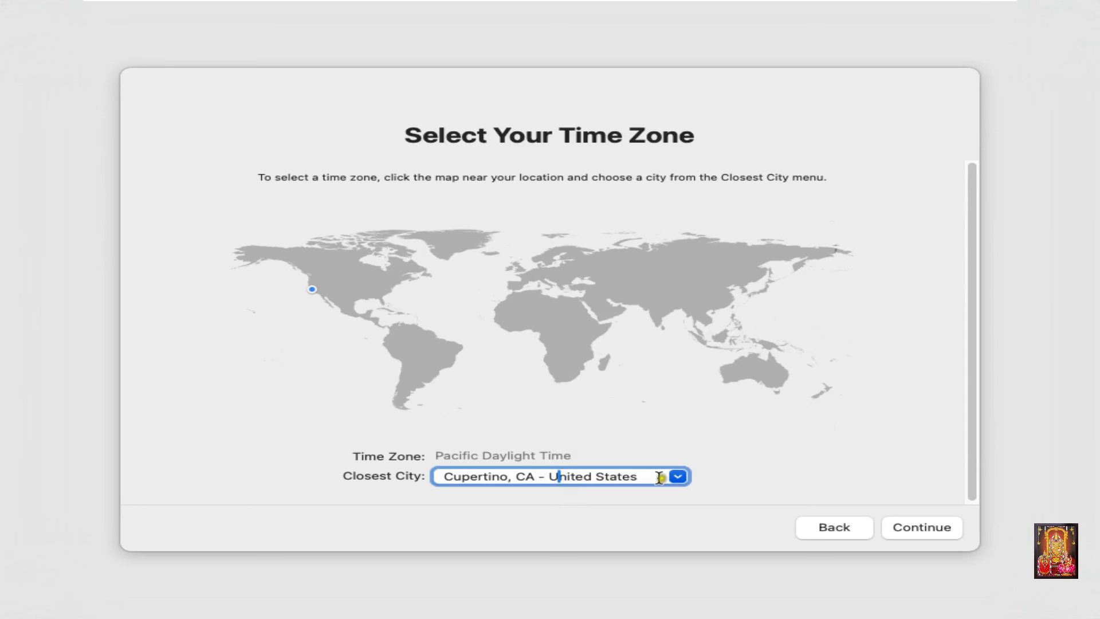
pyautogui.click(657, 311)
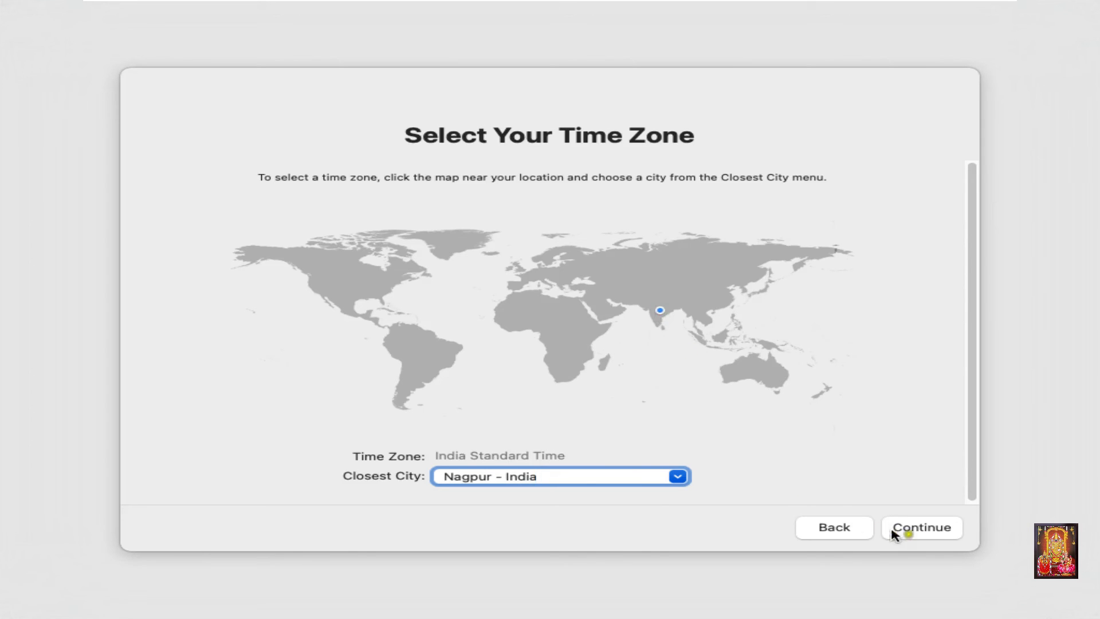
pyautogui.click(928, 536)
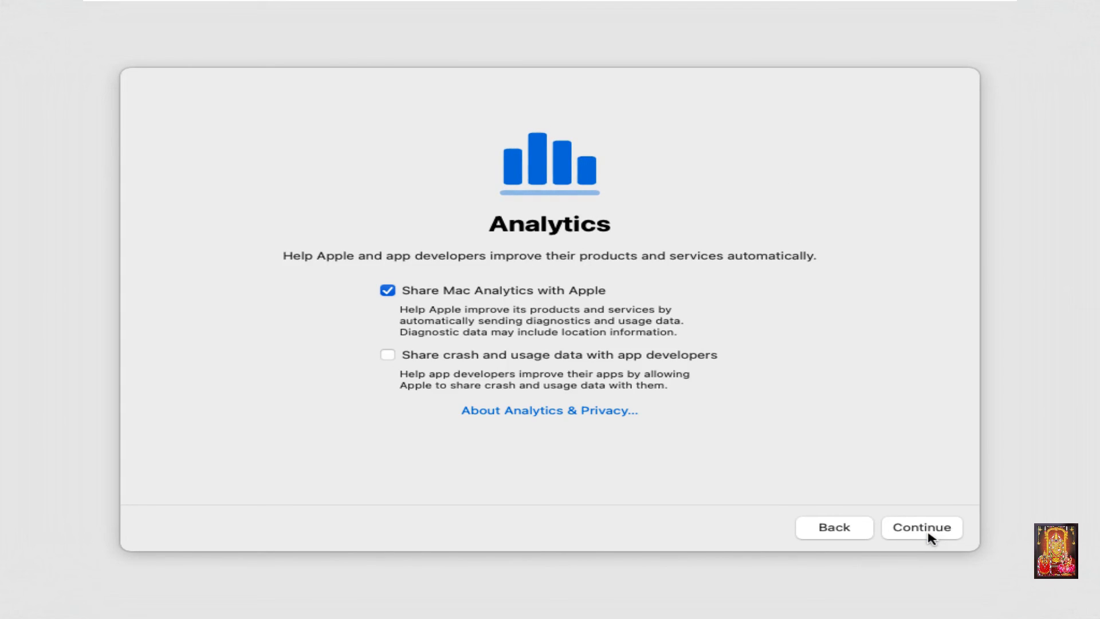
# Step: Finish the setup assistant with Mac analytics sharing left on, Screen Time postponed and the Light appearance
pyautogui.click(928, 533)
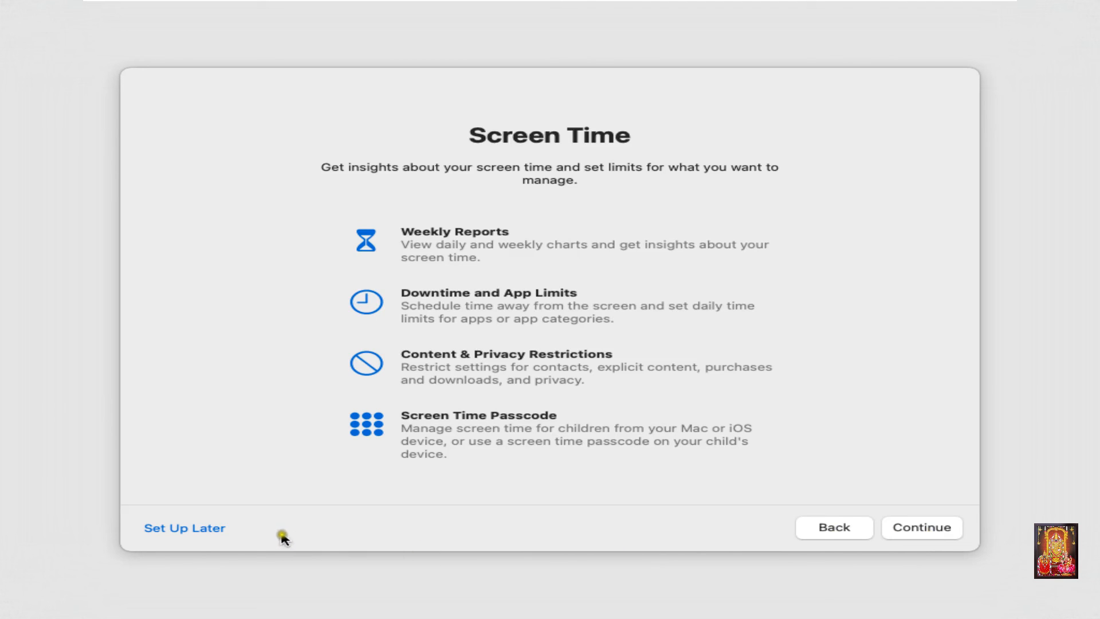
pyautogui.click(218, 530)
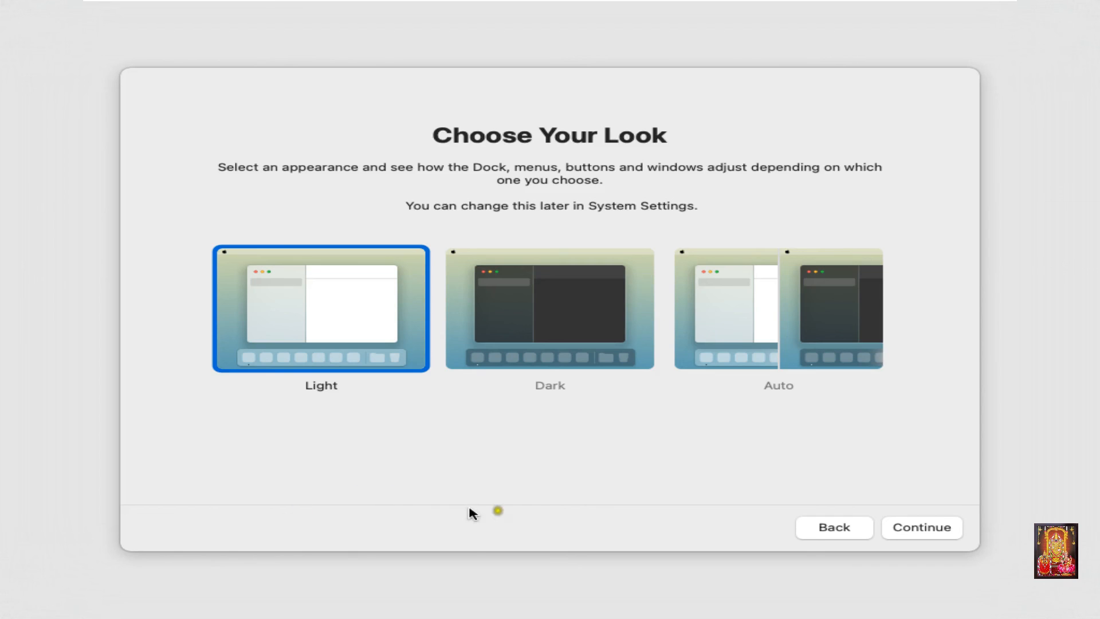
pyautogui.click(949, 528)
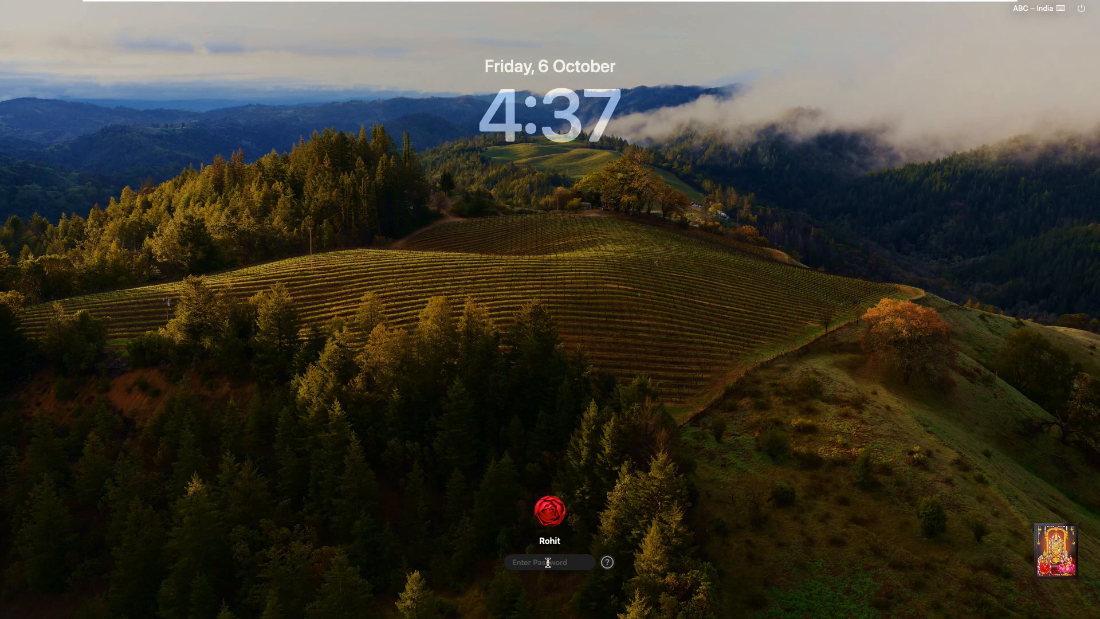
# Step: Log in to the new account by entering the account password
pyautogui.write('•••')
pyautogui.press('Return')
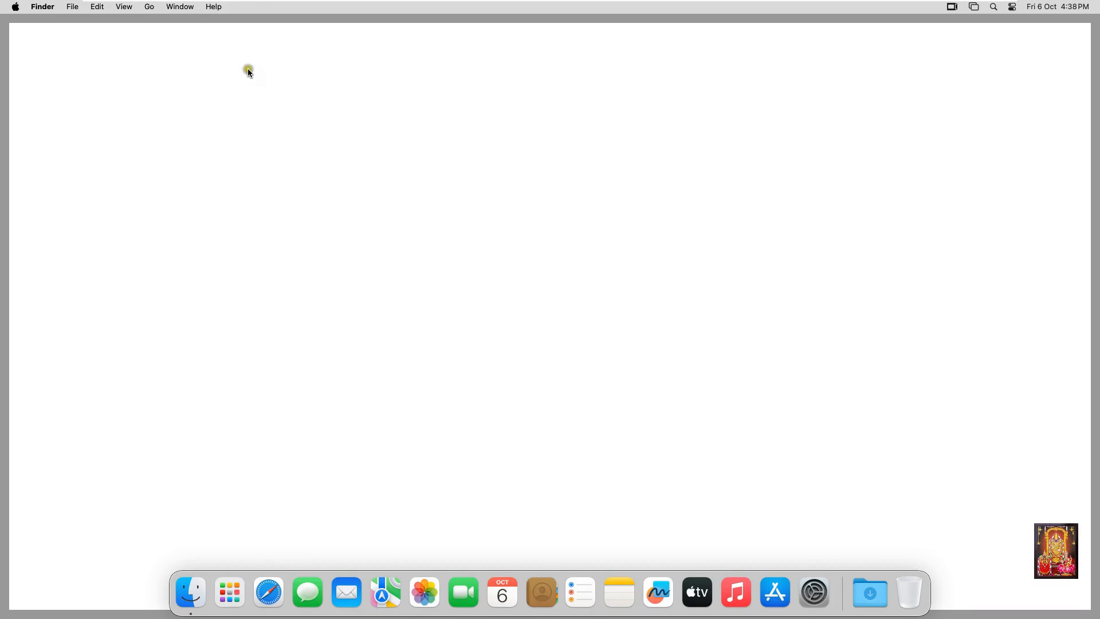
# Step: Examine the macOS version, startup disk and graphics details in About This Mac, and close the window
pyautogui.click(15, 7)
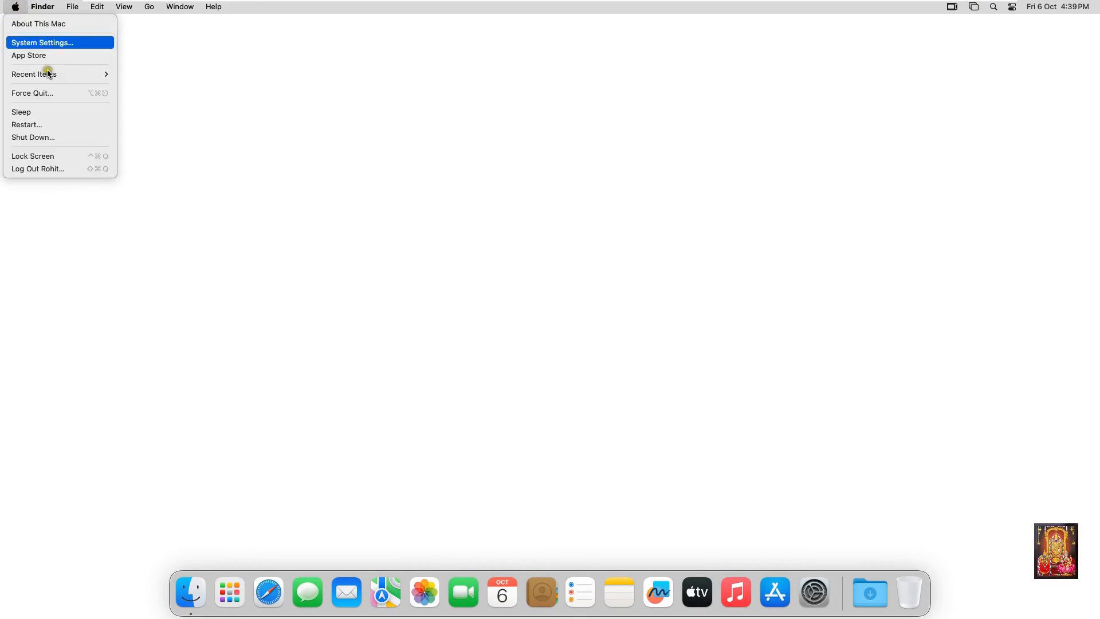
pyautogui.click(48, 25)
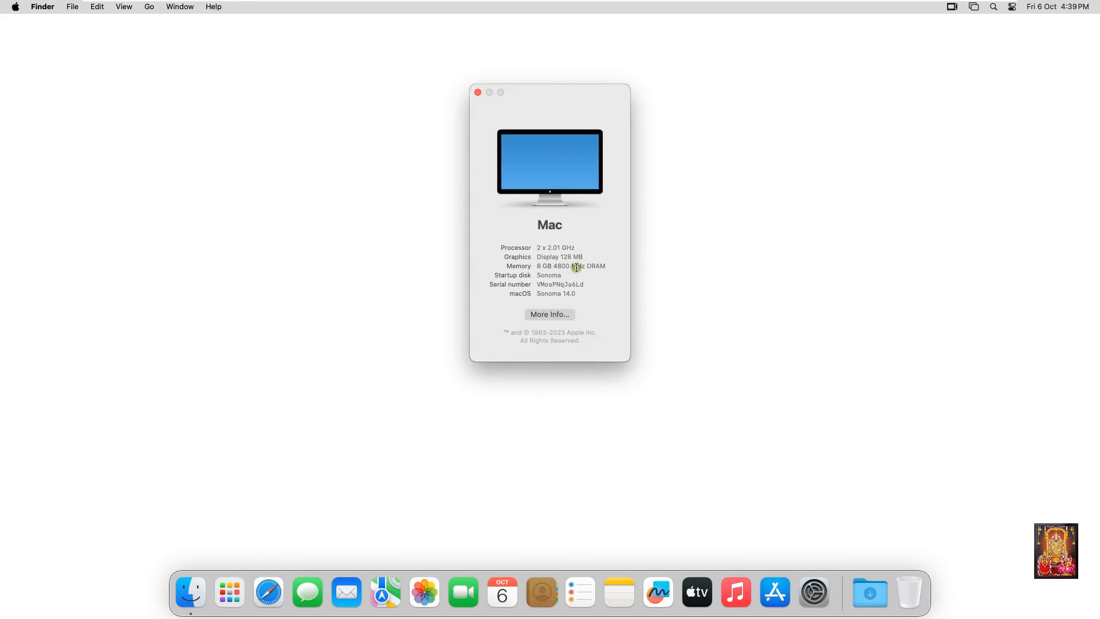
pyautogui.click(576, 296)
pyautogui.doubleClick(573, 294)
pyautogui.click(541, 281)
pyautogui.doubleClick(546, 282)
pyautogui.click(550, 256)
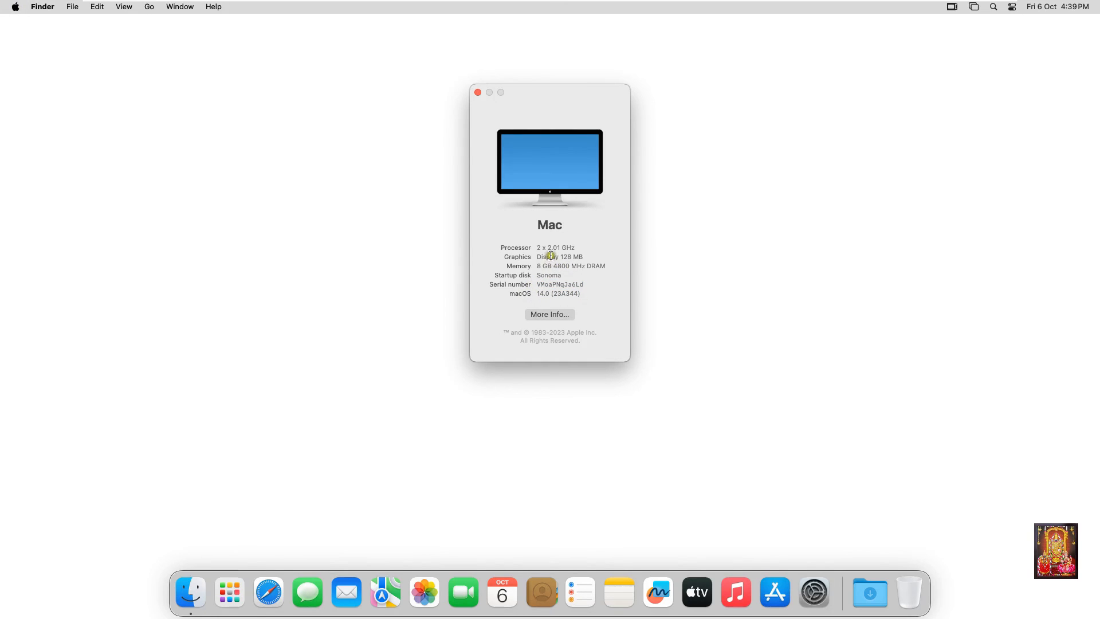
pyautogui.click(477, 93)
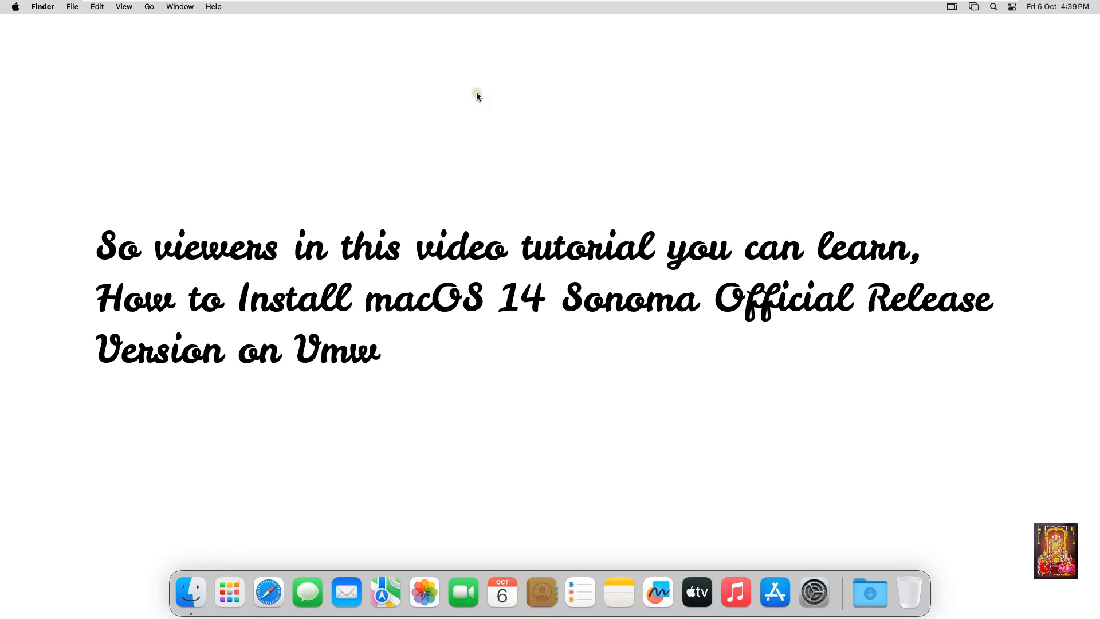